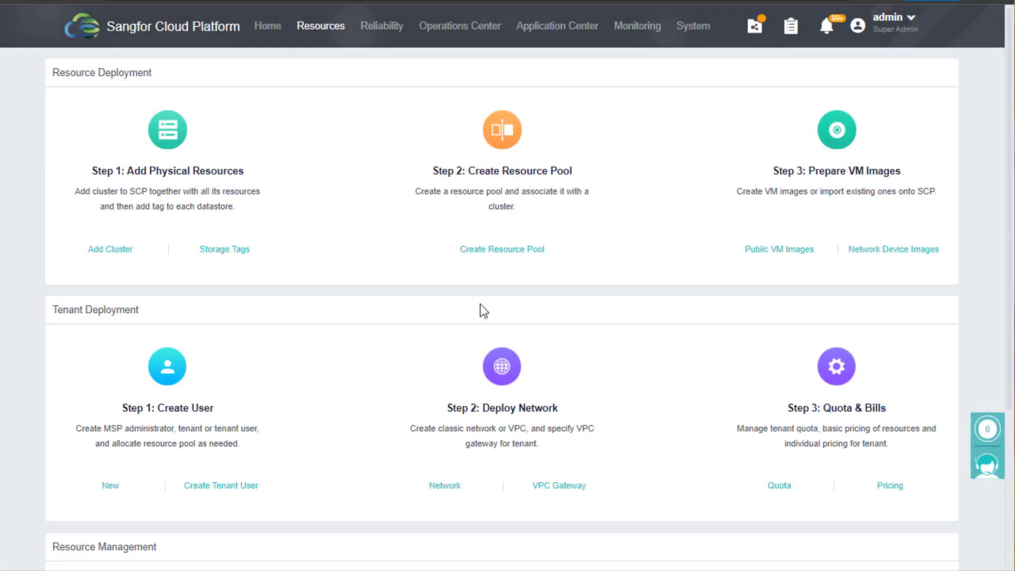
Start a new tenant from the Operations Center tenant list
{"action": "mouse_move", "coordinate": [460, 25]}
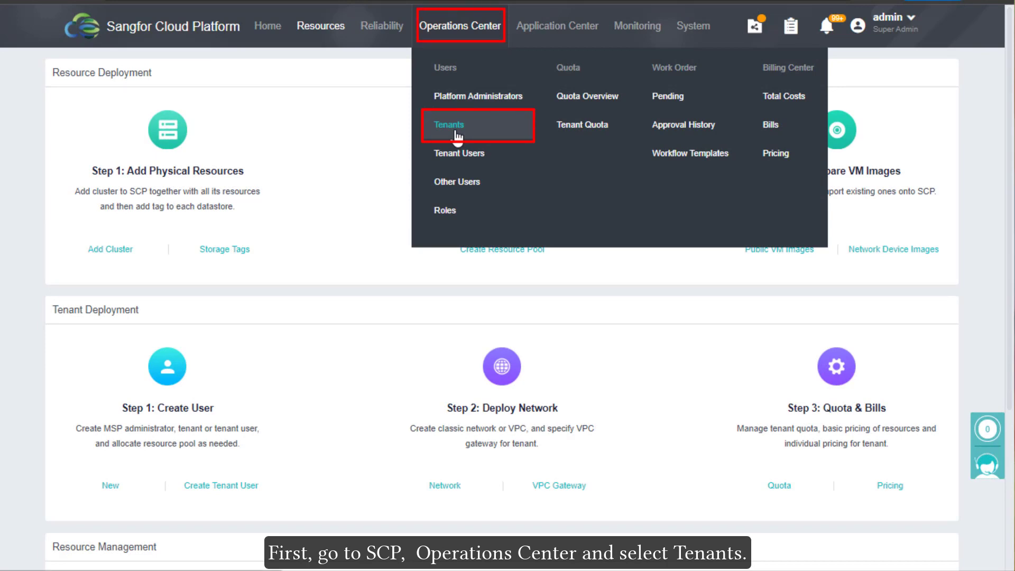
{"action": "left_click", "coordinate": [458, 136]}
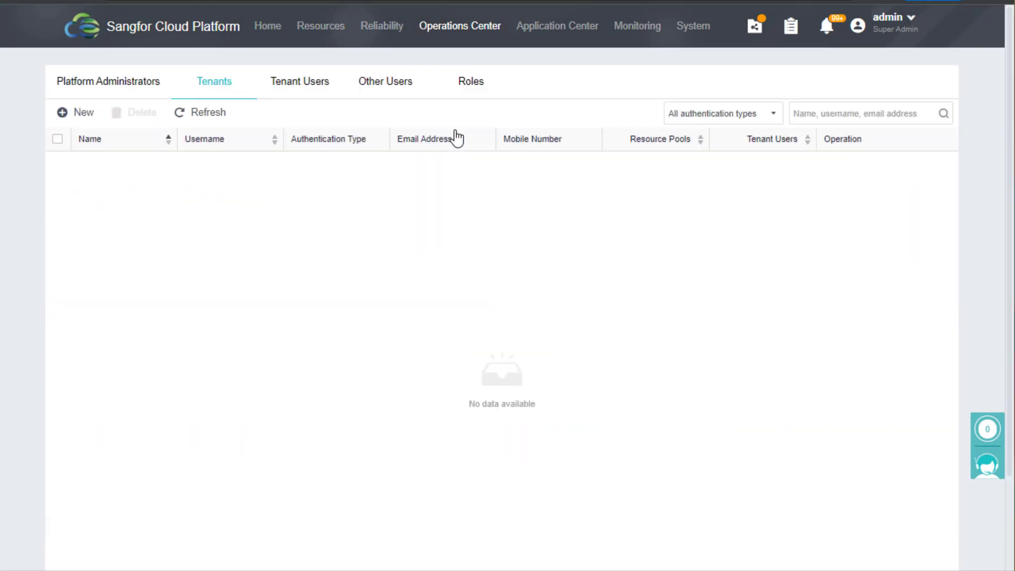
{"action": "left_click", "coordinate": [95, 122]}
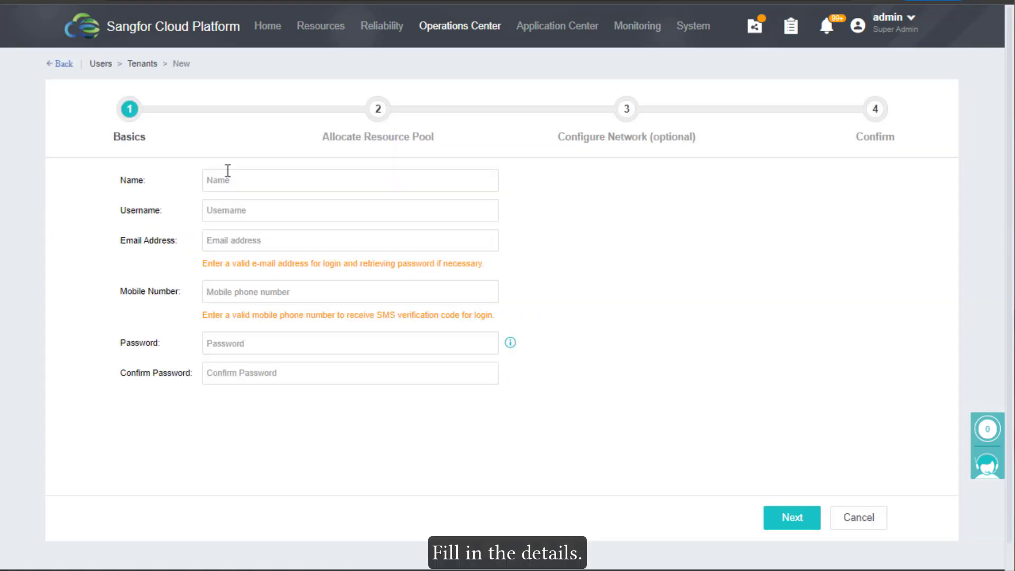
Enter name and username kztest2, the contact e-mail, mobile number, and the account password twice
{"action": "left_click", "coordinate": [231, 172]}
{"action": "type", "text": "kztest2"}
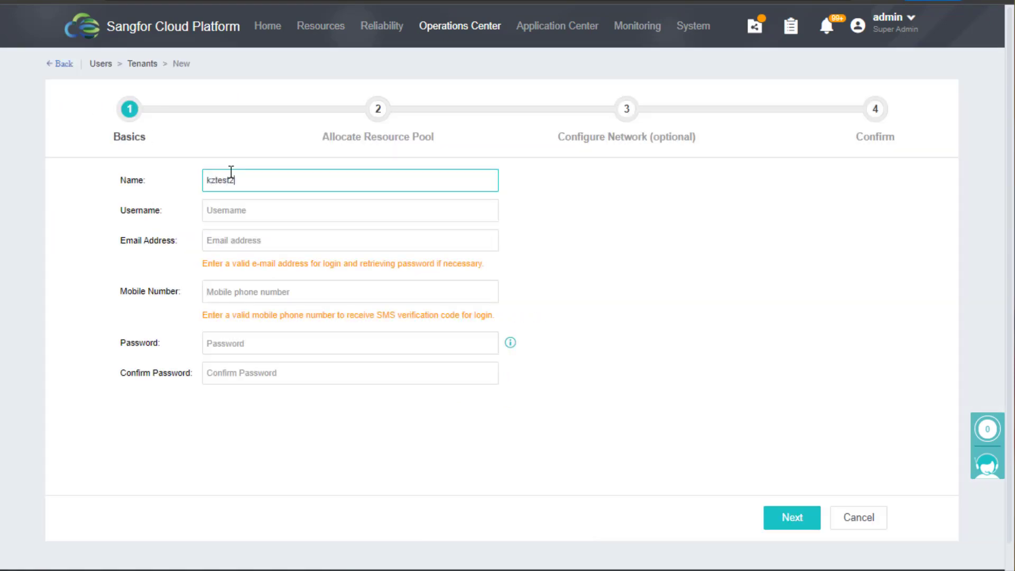
{"action": "key", "text": "Tab"}
{"action": "type", "text": "kztest2"}
{"action": "key", "text": "Tab"}
{"action": "type", "text": "xxx@sangfor.com"}
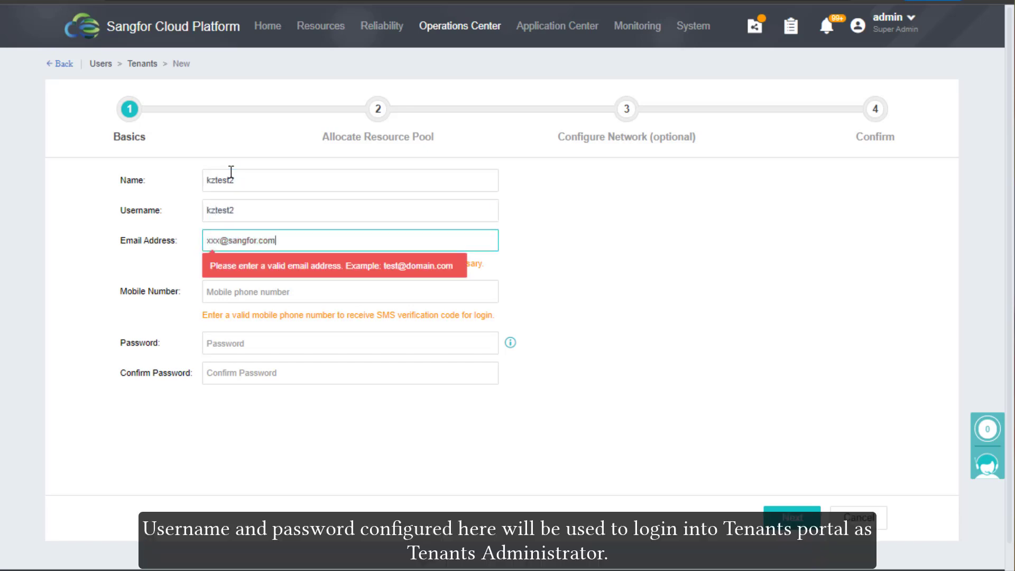
{"action": "key", "text": "Tab"}
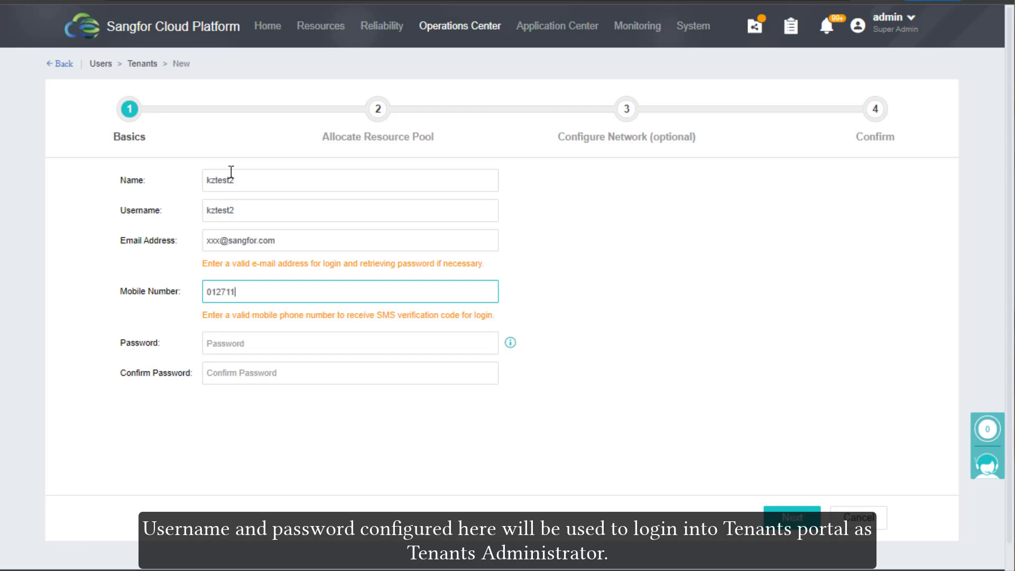
{"action": "key", "text": "Tab"}
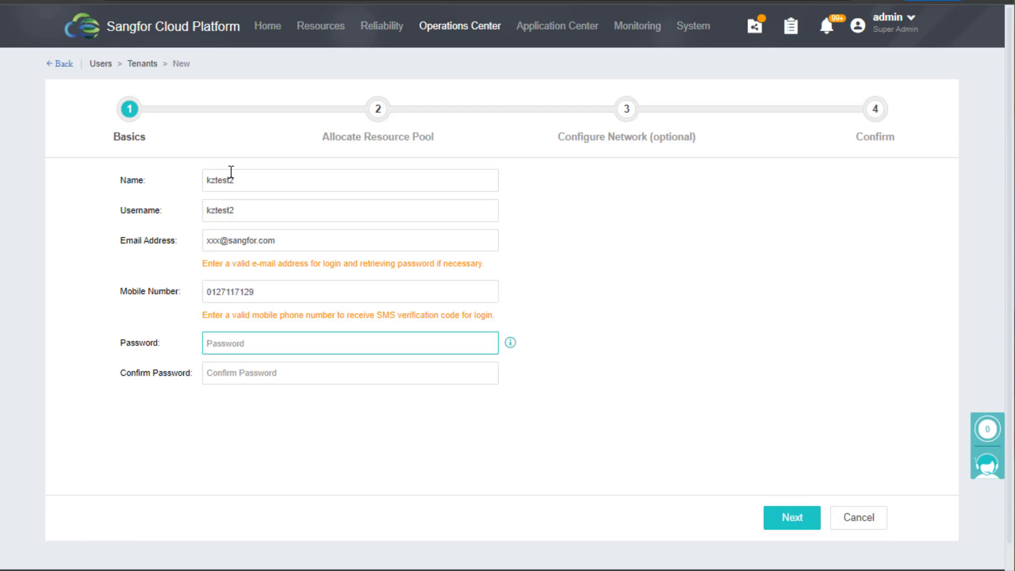
{"action": "type", "text": "sangfor@123"}
{"action": "key", "text": "Tab"}
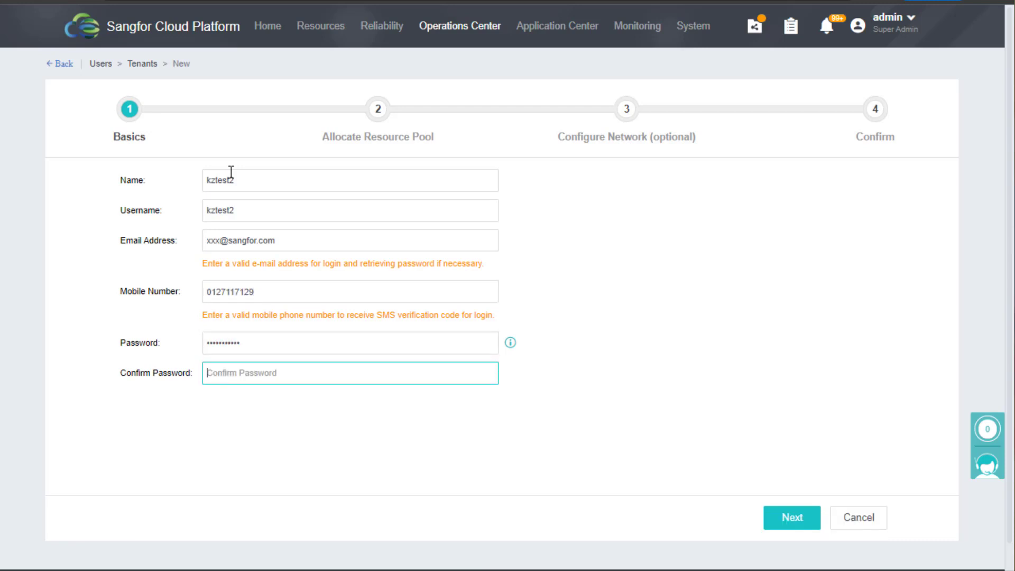
{"action": "type", "text": "sangfor@123"}
Allocate CTI Pool, keep VPC as the network type, and confirm creating tenant kztest2
{"action": "left_click", "coordinate": [785, 519]}
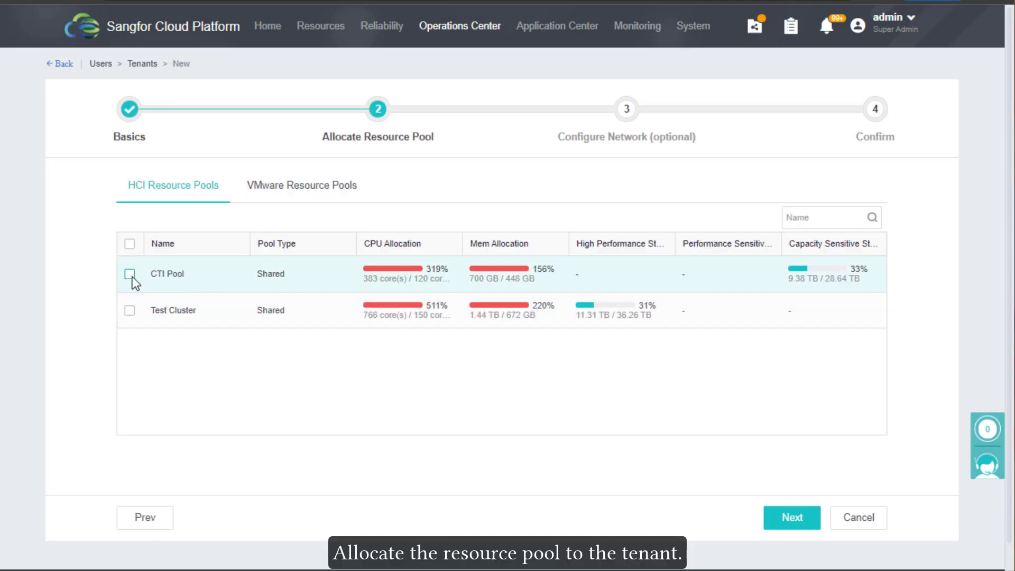
{"action": "left_click", "coordinate": [130, 274]}
{"action": "left_click", "coordinate": [775, 523]}
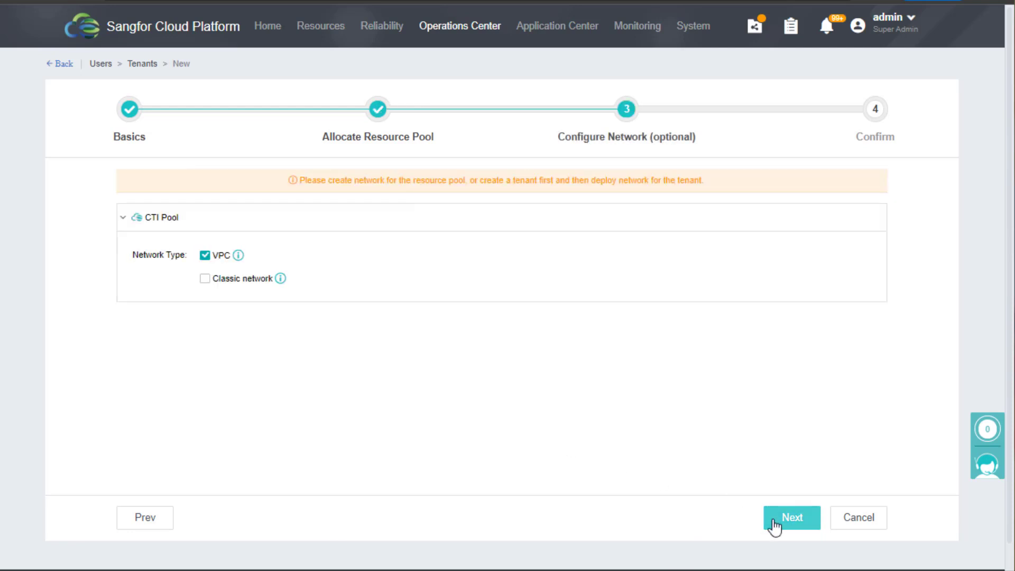
{"action": "mouse_move", "coordinate": [220, 245]}
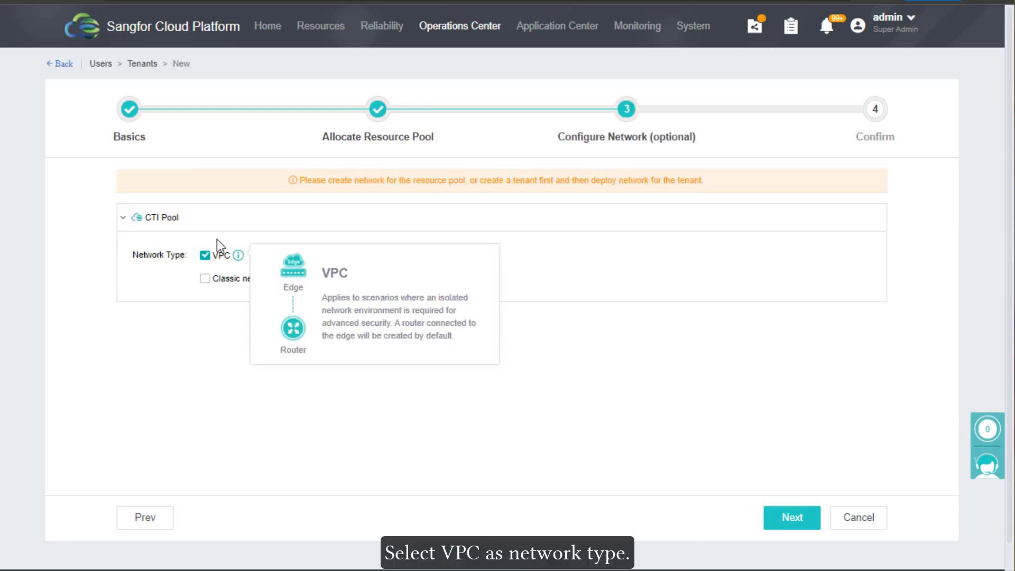
{"action": "left_click", "coordinate": [799, 523]}
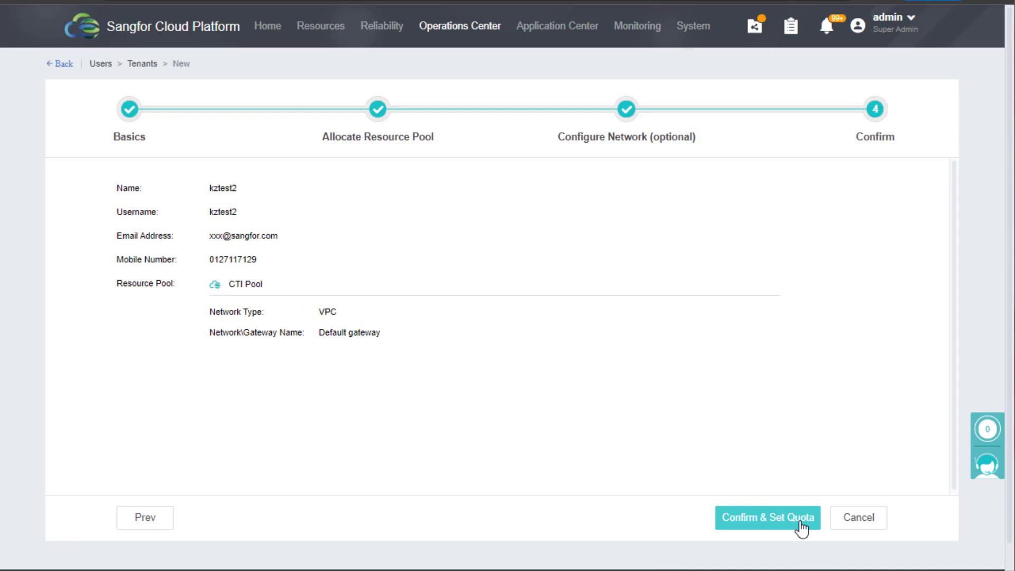
{"action": "left_click", "coordinate": [801, 524]}
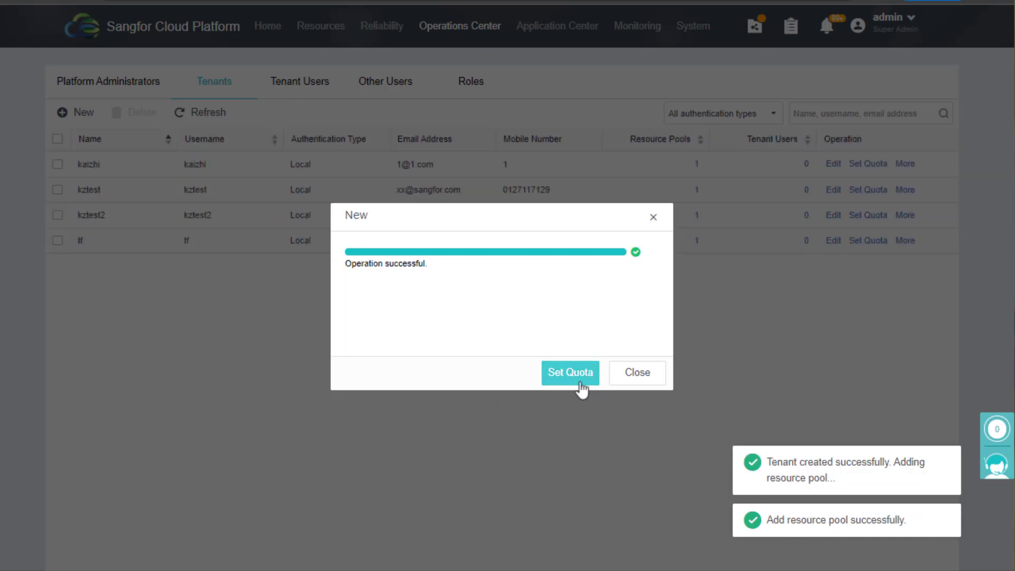
Reset kztest2's public quotas to defaults, with International Line 500 Mbps and 5 Elastic IPs
{"action": "left_click", "coordinate": [576, 380]}
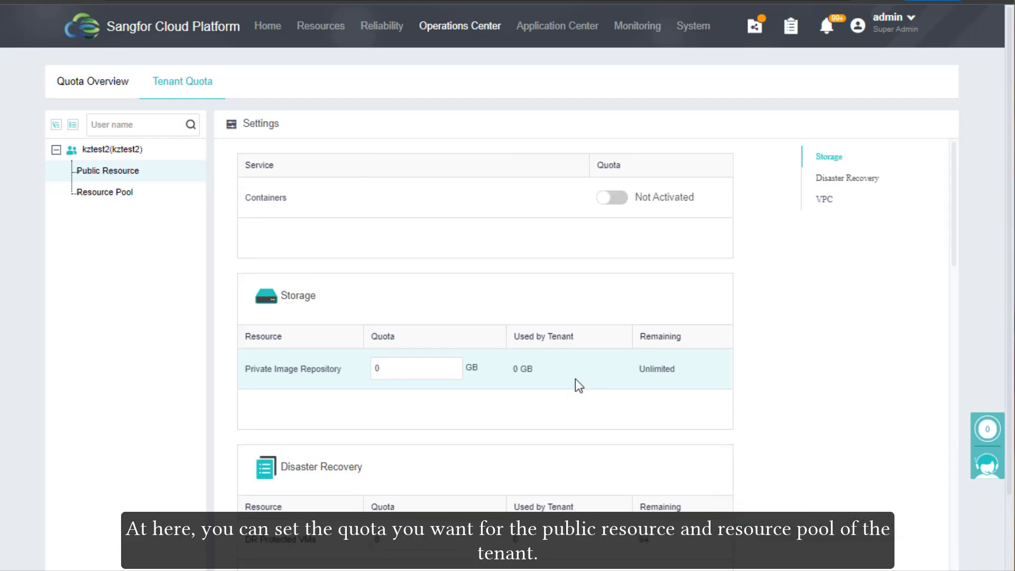
{"action": "scroll", "coordinate": [958, 236], "scroll_direction": "down", "scroll_amount": 1}
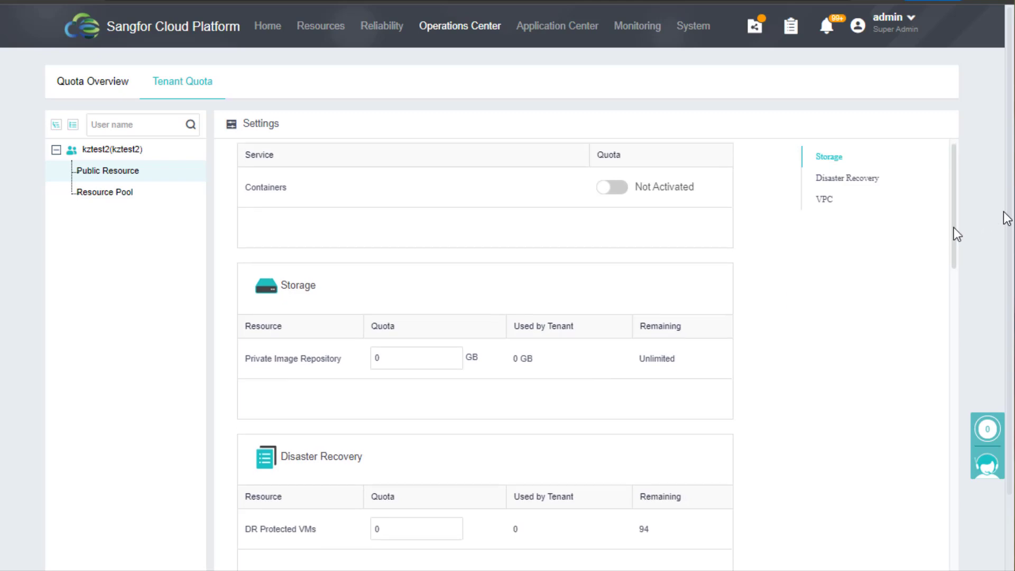
{"action": "scroll", "coordinate": [958, 235], "scroll_direction": "down", "scroll_amount": 15}
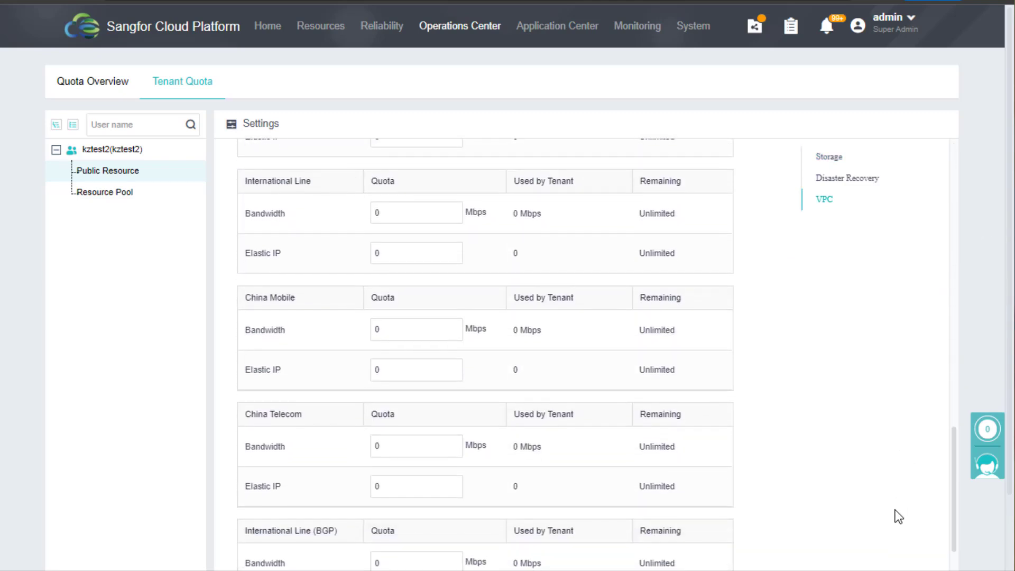
{"action": "left_click", "coordinate": [257, 124]}
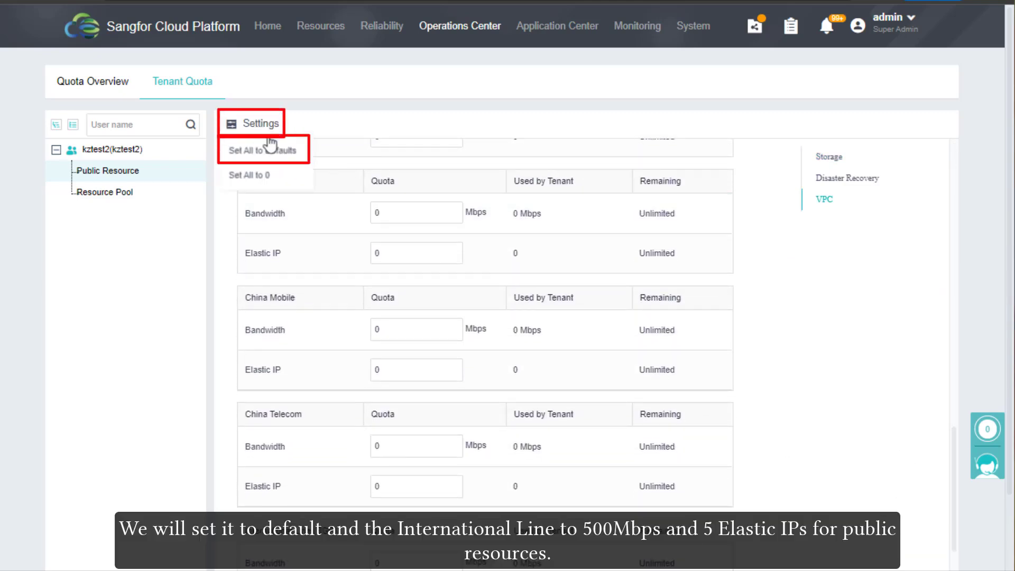
{"action": "left_click", "coordinate": [284, 151]}
{"action": "left_click", "coordinate": [391, 213]}
{"action": "type", "text": "500"}
{"action": "key", "text": "Tab"}
{"action": "type", "text": "5"}
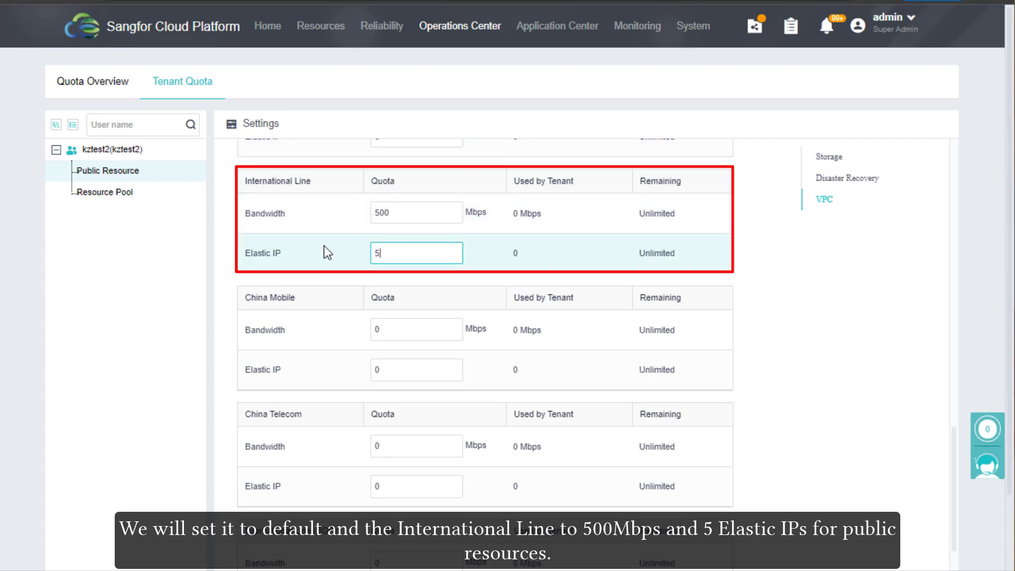
Save those quotas, then set the resource pool quotas to defaults and save them
{"action": "left_click", "coordinate": [154, 194]}
{"action": "left_click", "coordinate": [567, 362]}
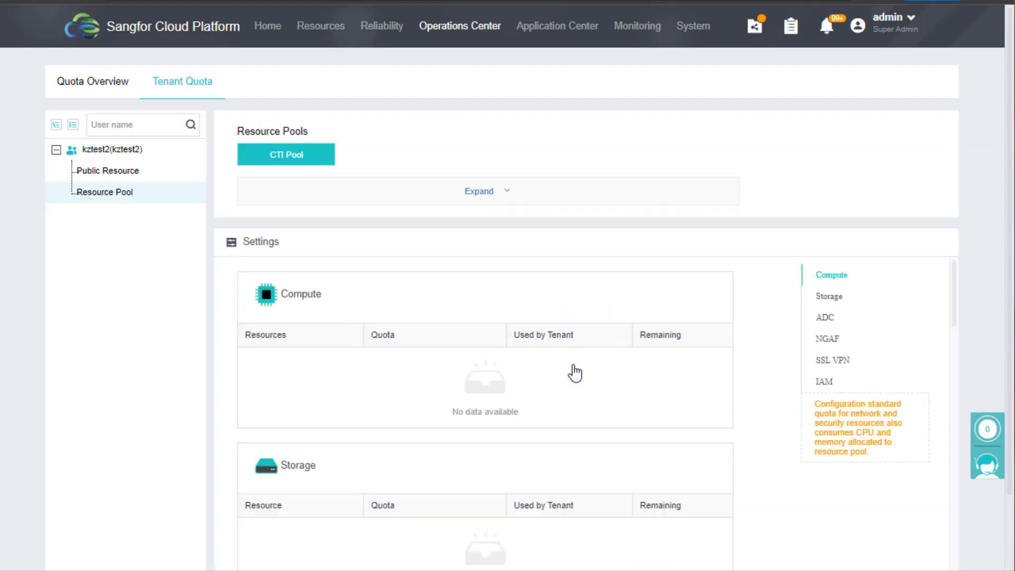
{"action": "mouse_move", "coordinate": [284, 245]}
{"action": "left_click", "coordinate": [291, 271]}
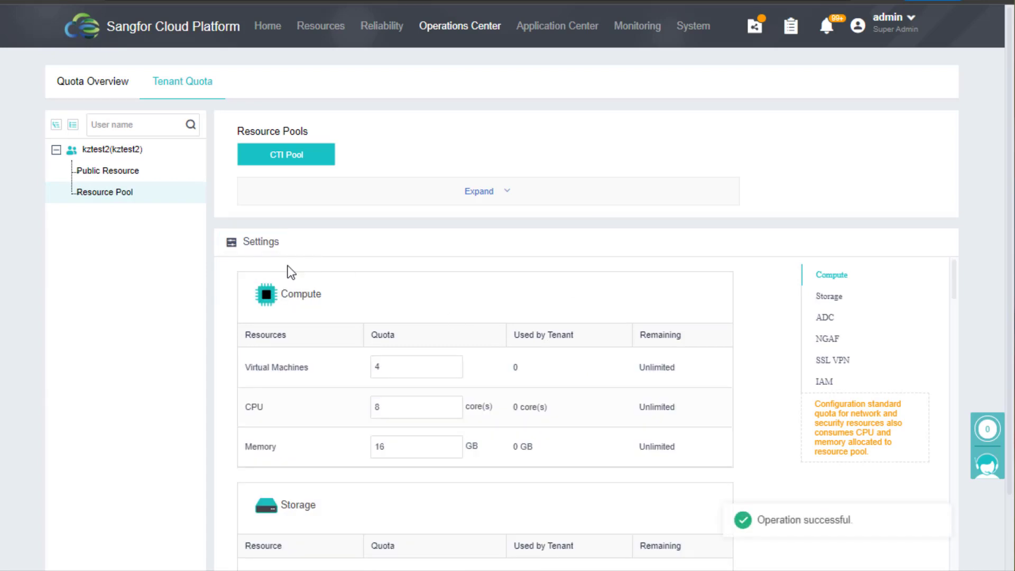
{"action": "left_click_drag", "start_coordinate": [955, 280], "coordinate": [953, 564]}
{"action": "scroll", "coordinate": [389, 503], "scroll_direction": "down", "scroll_amount": 2}
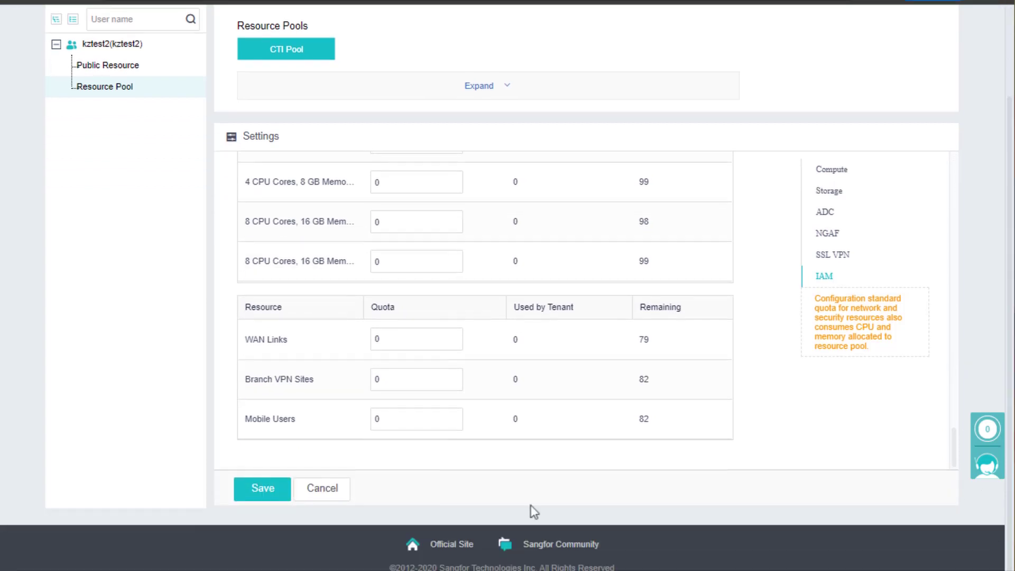
{"action": "left_click", "coordinate": [262, 488]}
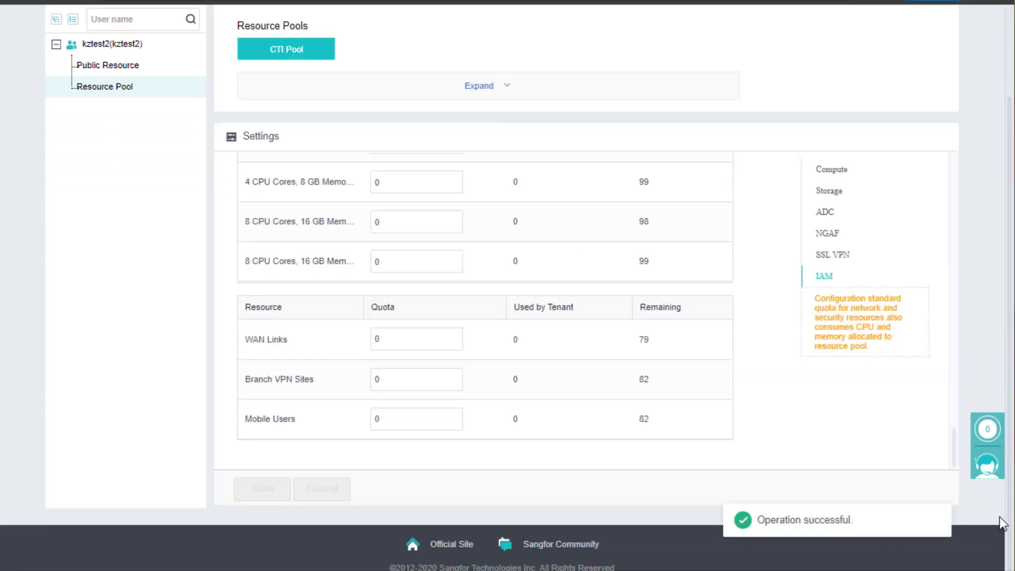
{"action": "scroll", "coordinate": [973, 521], "scroll_direction": "up", "scroll_amount": 2}
Log in to the Self Service Portal as kztest2 with the tenant password
{"action": "mouse_move", "coordinate": [471, 45]}
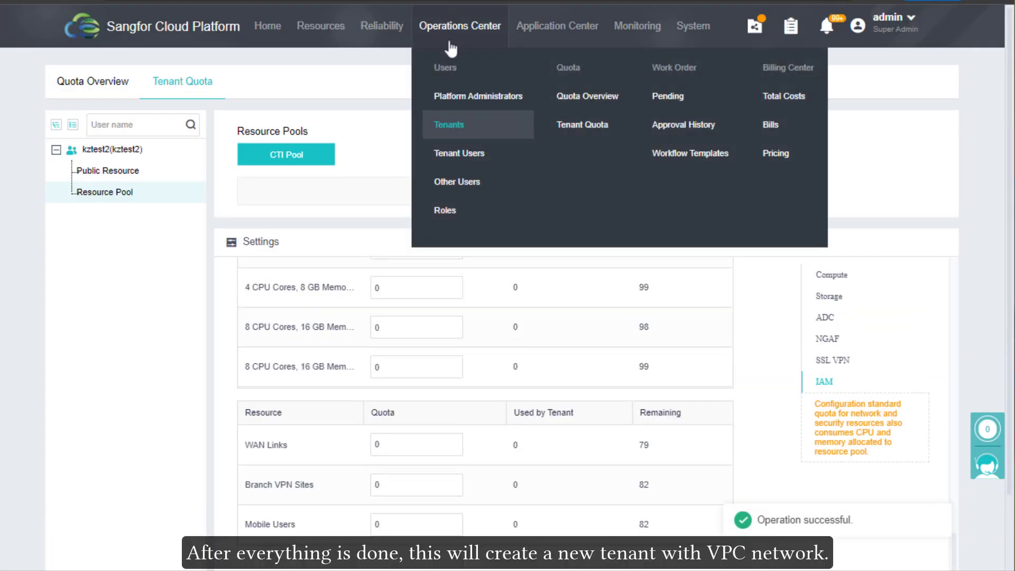
{"action": "left_click", "coordinate": [449, 125]}
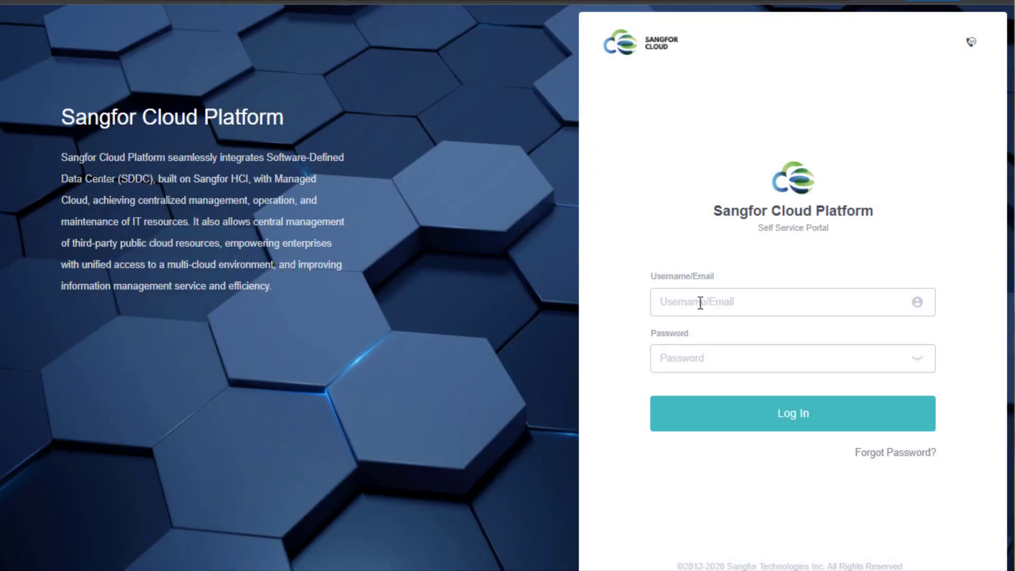
{"action": "left_click", "coordinate": [703, 302]}
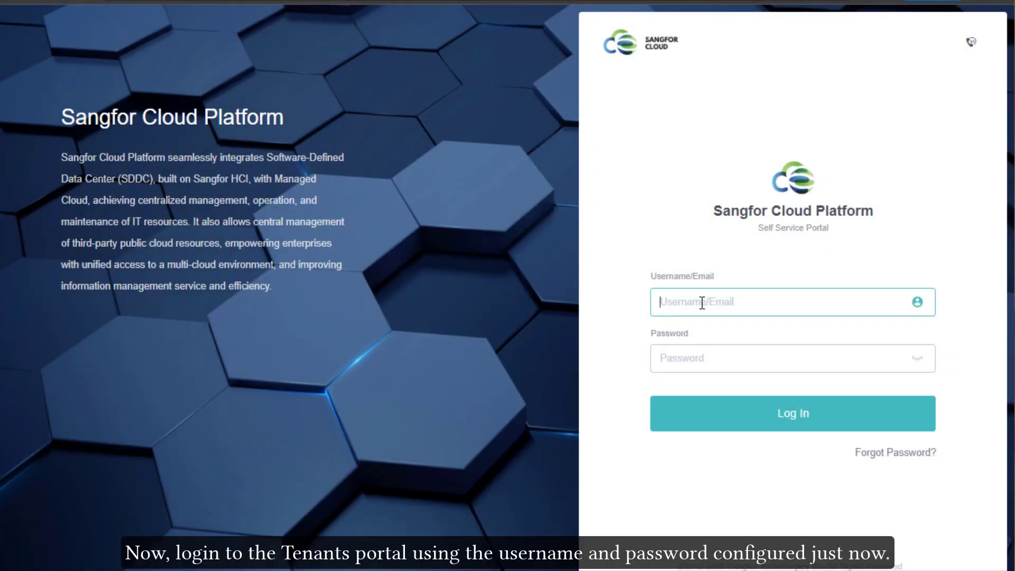
{"action": "type", "text": "kztest2"}
{"action": "key", "text": "Tab"}
{"action": "type", "text": "Sangfor@123"}
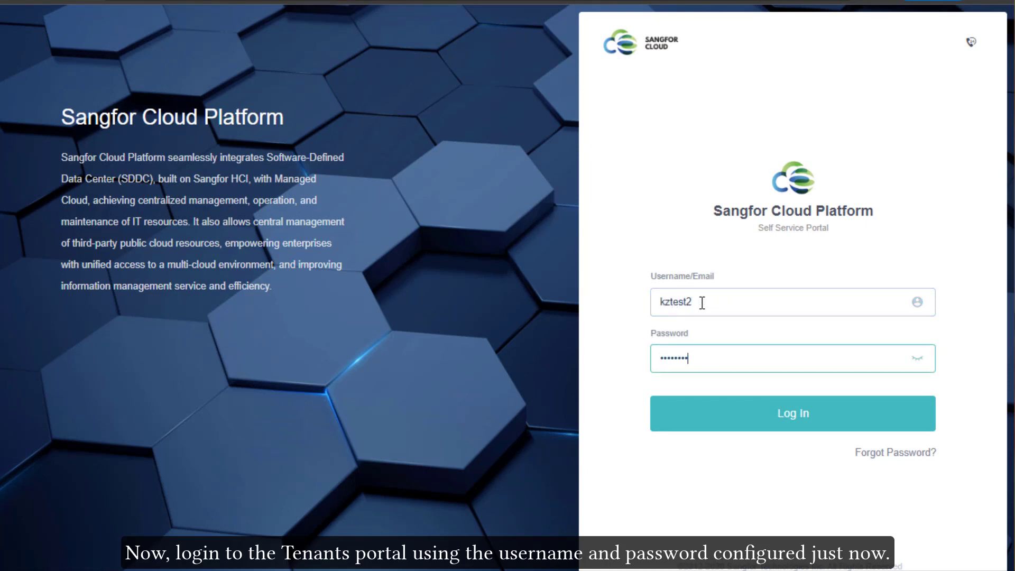
{"action": "key", "text": "Return"}
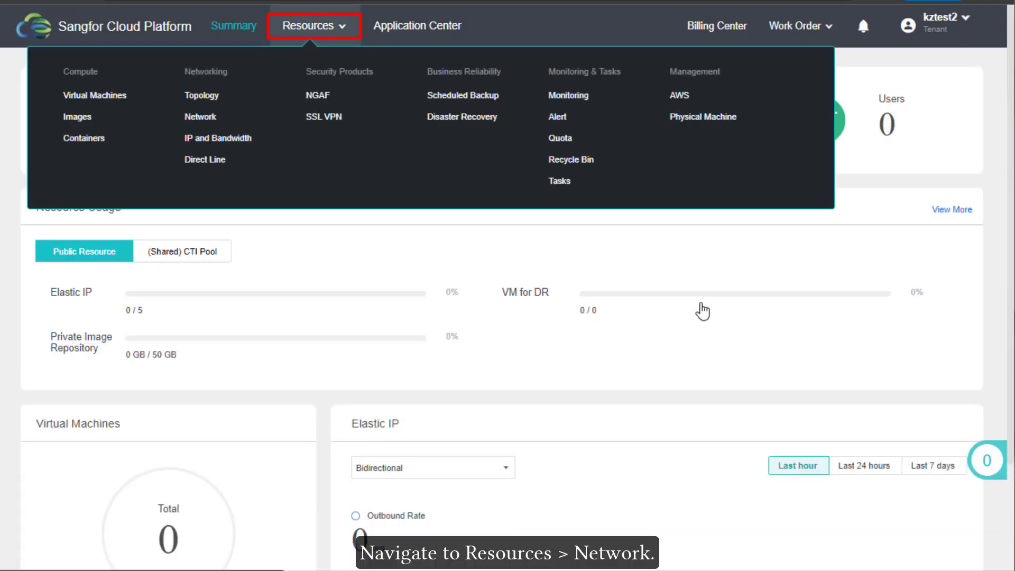
Open the VPC's subnets, draft a subnet on 172 then 10.0.0.0/24, and discard it
{"action": "left_click", "coordinate": [201, 116]}
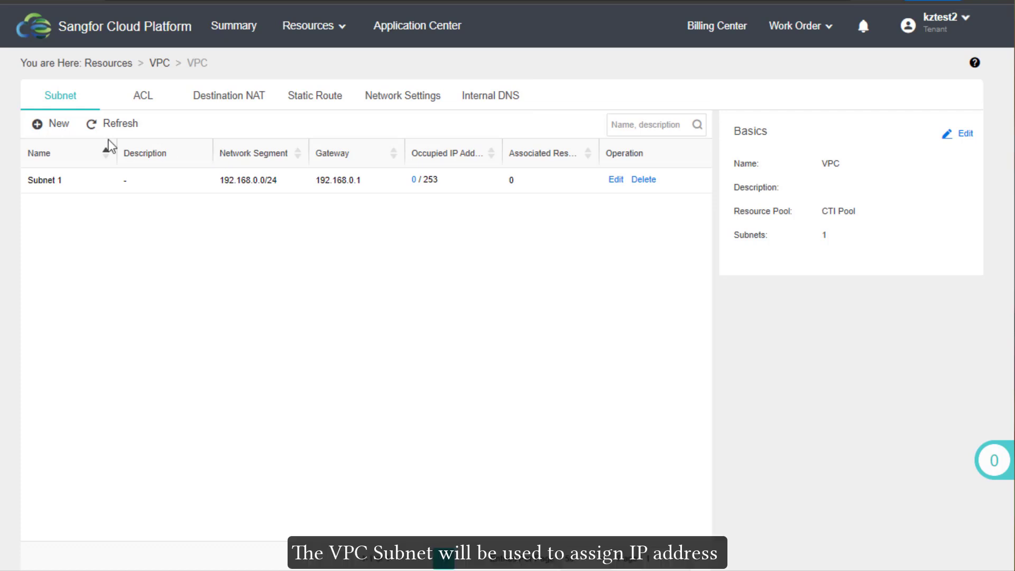
{"action": "left_click", "coordinate": [51, 137]}
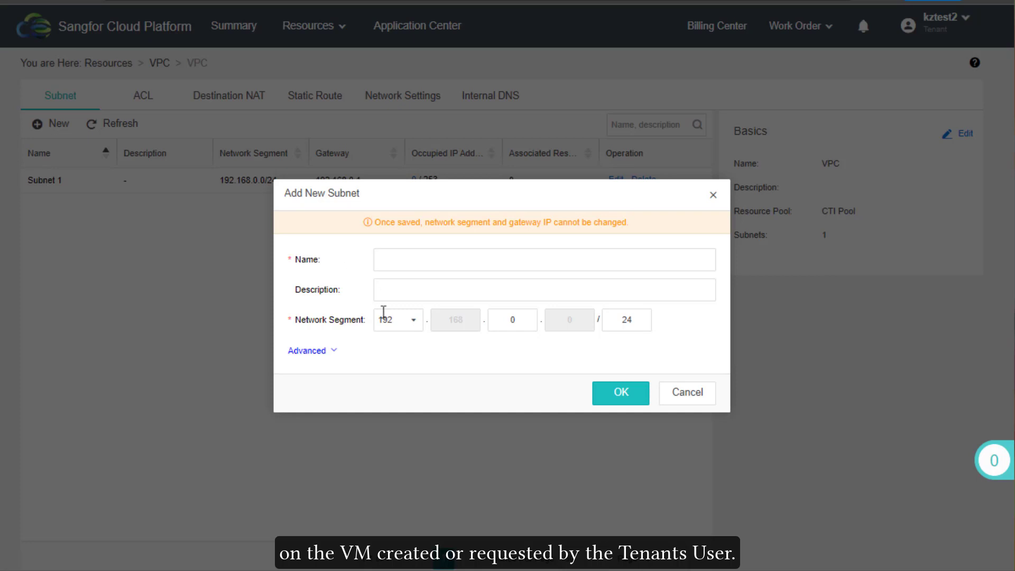
{"action": "left_click", "coordinate": [391, 320]}
{"action": "left_click", "coordinate": [399, 364]}
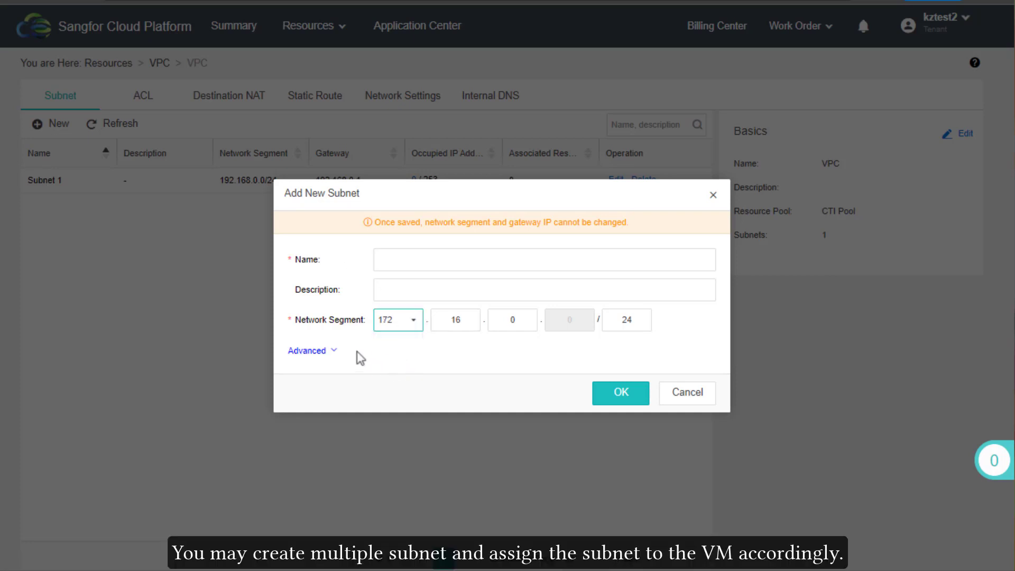
{"action": "left_click", "coordinate": [324, 350]}
{"action": "left_click", "coordinate": [391, 267]}
{"action": "left_click", "coordinate": [393, 323]}
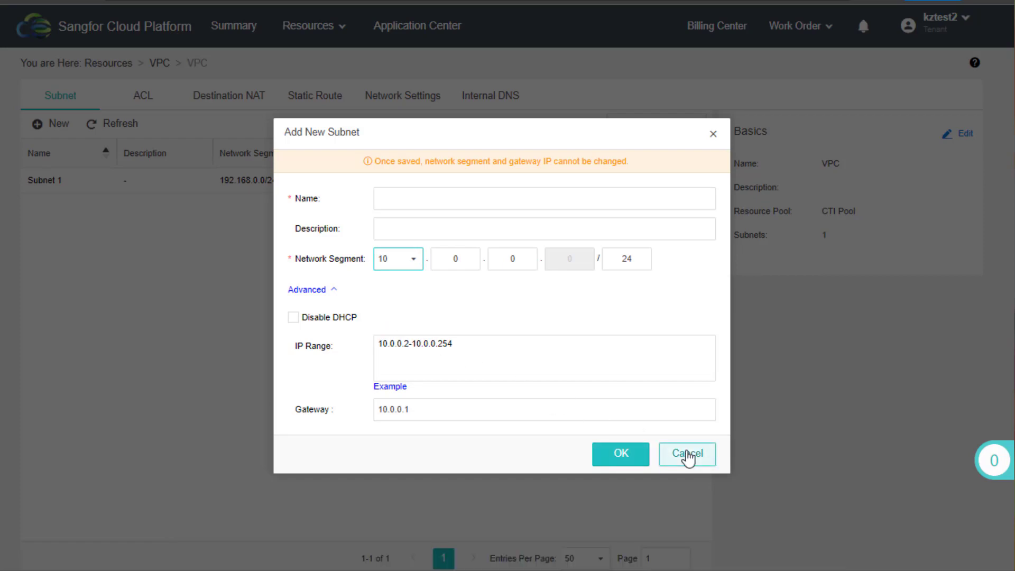
{"action": "left_click", "coordinate": [688, 456]}
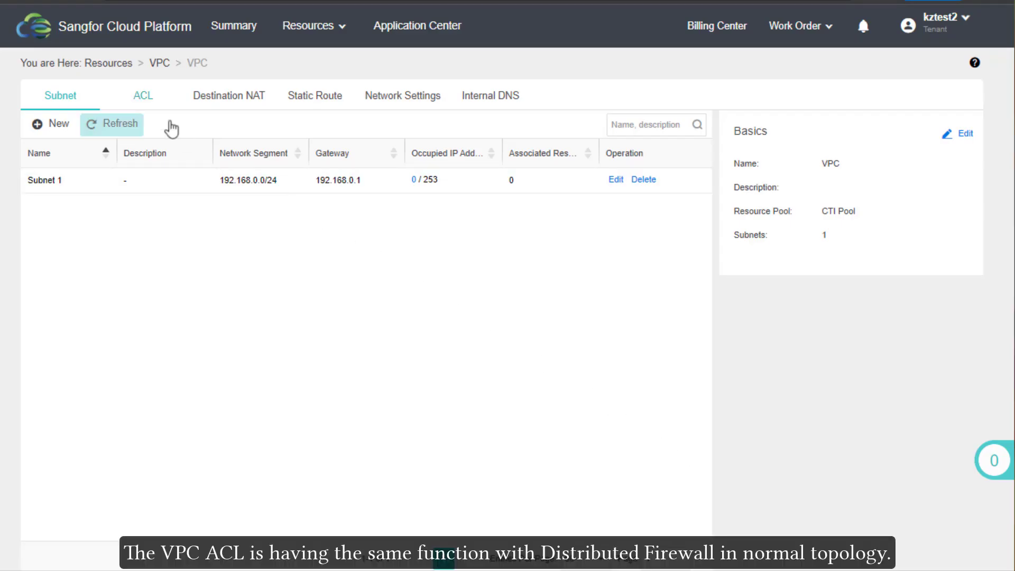
Show the VPC's ACL rules and draft a rule with any-IP source, then discard it
{"action": "left_click", "coordinate": [142, 100]}
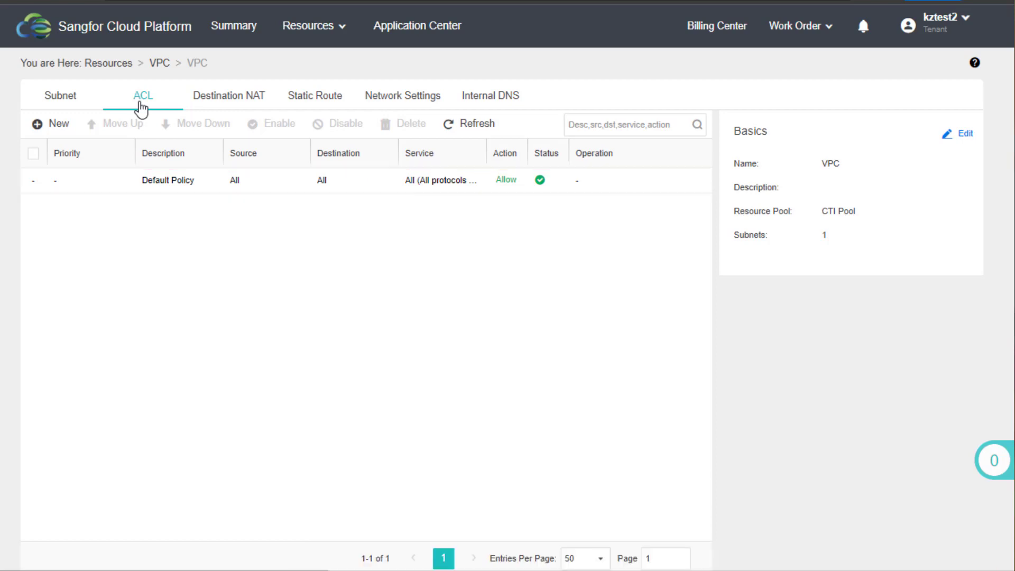
{"action": "left_click", "coordinate": [57, 127]}
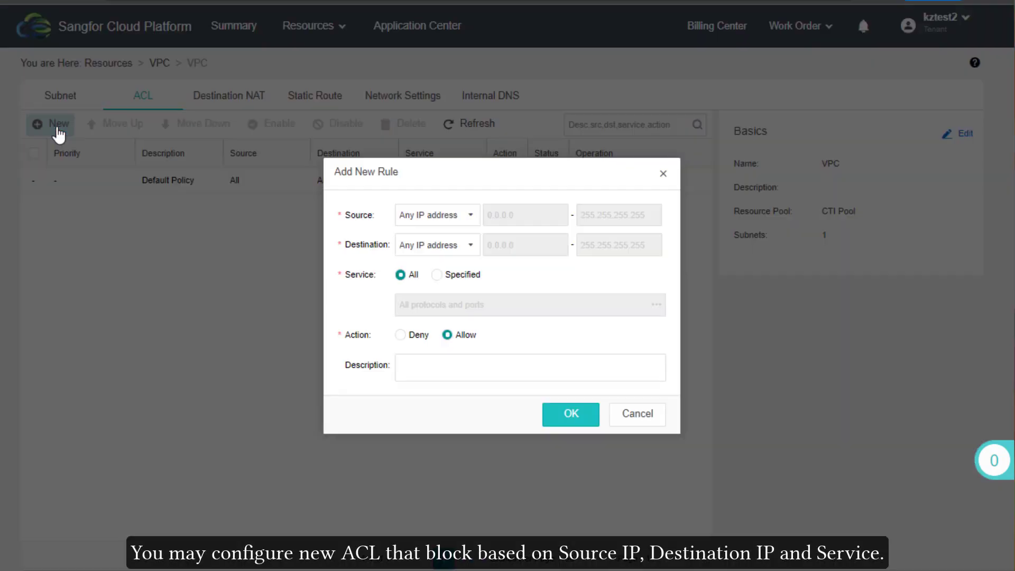
{"action": "left_click", "coordinate": [456, 245]}
{"action": "left_click", "coordinate": [449, 215]}
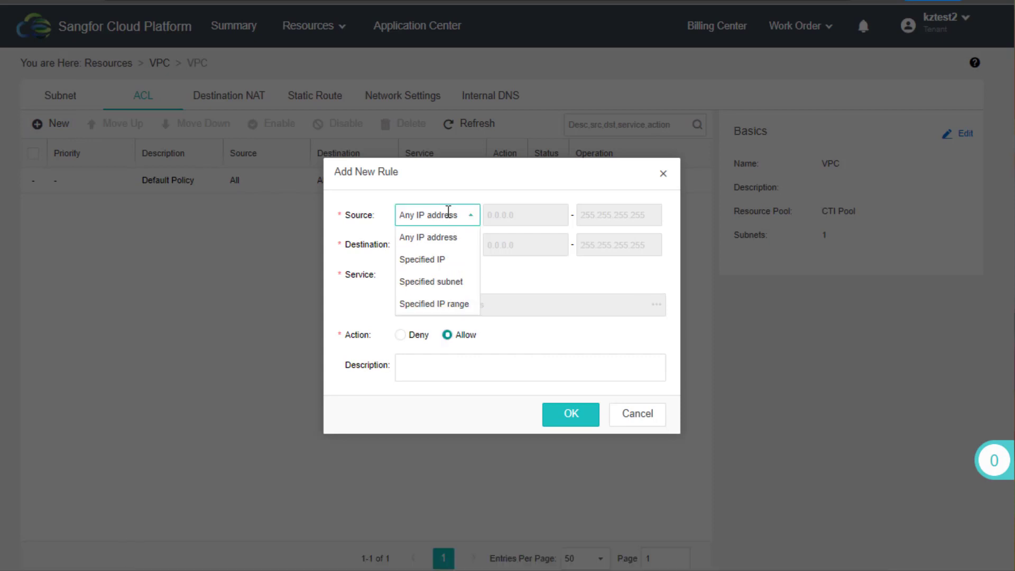
{"action": "left_click", "coordinate": [448, 215]}
{"action": "left_click", "coordinate": [619, 421]}
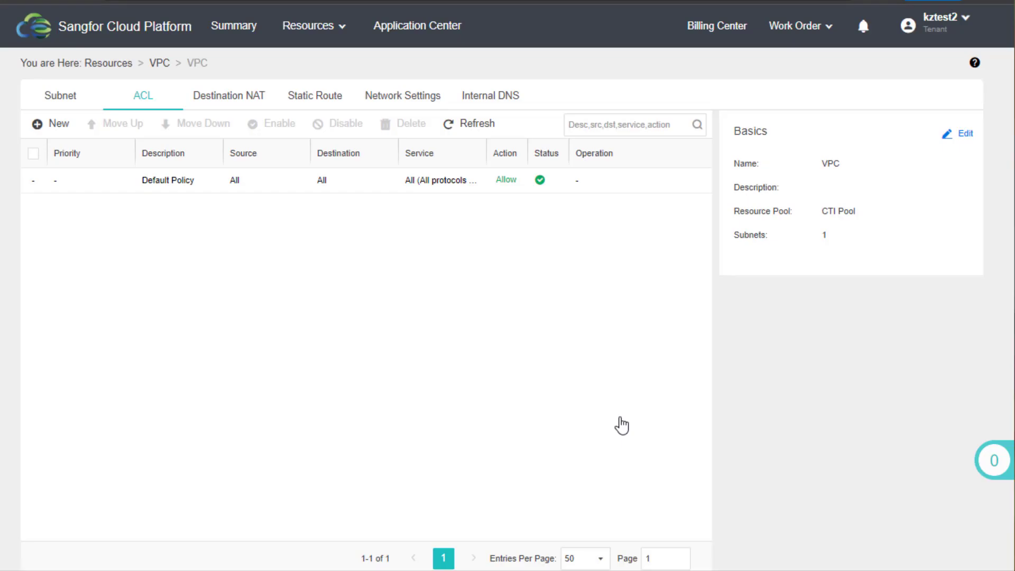
Draft a new Destination NAT rule, finding no Elastic IPs available to choose
{"action": "left_click", "coordinate": [224, 105]}
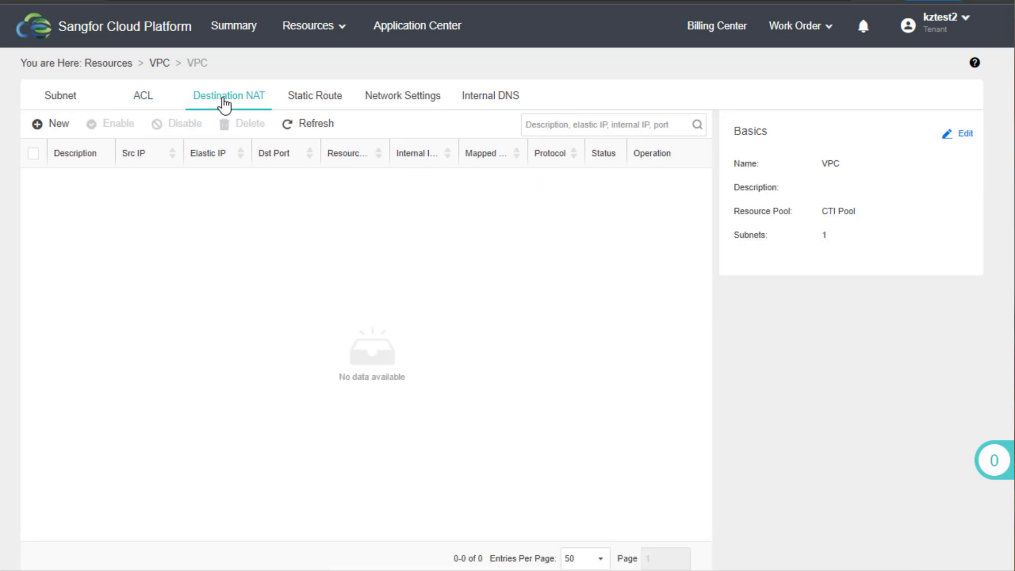
{"action": "left_click", "coordinate": [51, 126]}
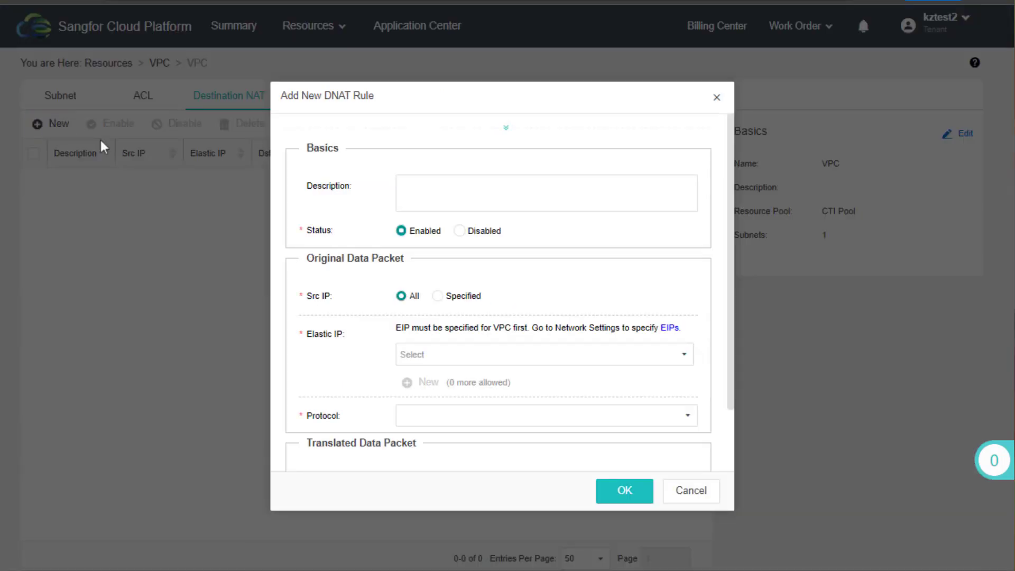
{"action": "scroll", "coordinate": [730, 440], "scroll_direction": "down", "scroll_amount": 2}
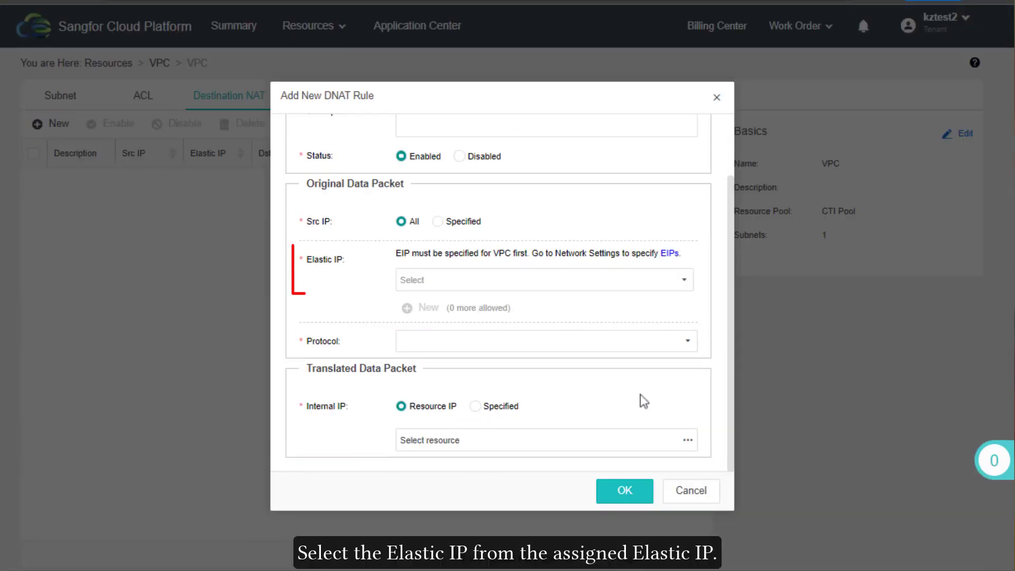
{"action": "left_click", "coordinate": [503, 283]}
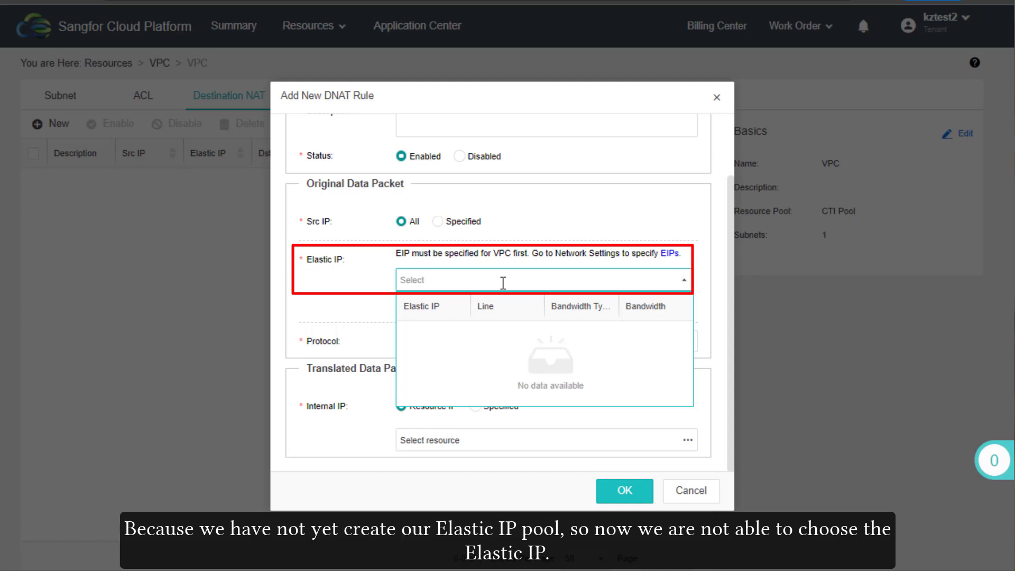
{"action": "left_click", "coordinate": [511, 282]}
{"action": "left_click", "coordinate": [512, 340]}
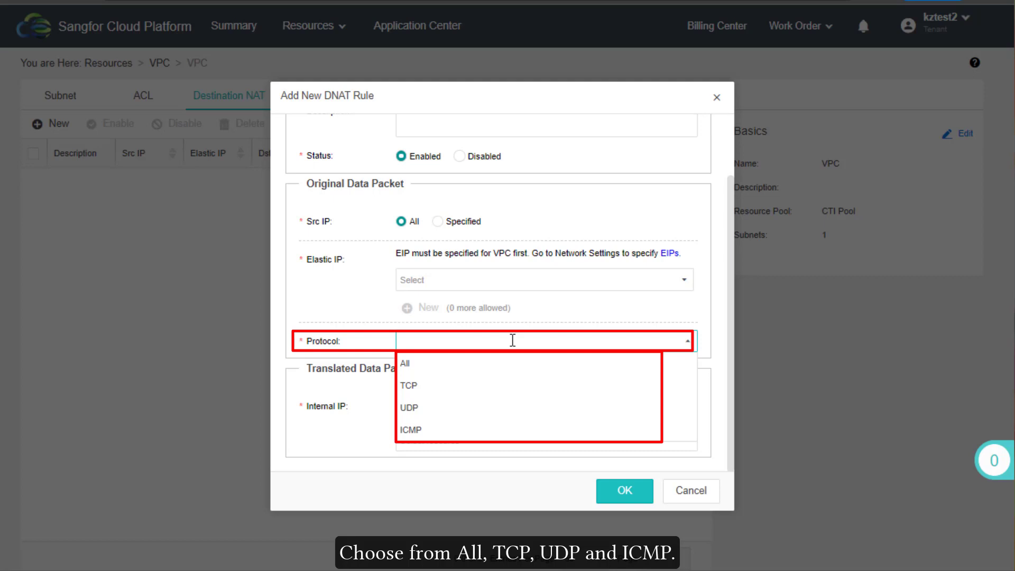
{"action": "left_click", "coordinate": [512, 340]}
Try specified-address and resource options for the internal IP, then discard the draft DNAT rule
{"action": "double_click", "coordinate": [496, 409]}
{"action": "left_click", "coordinate": [439, 408]}
{"action": "left_click", "coordinate": [439, 439]}
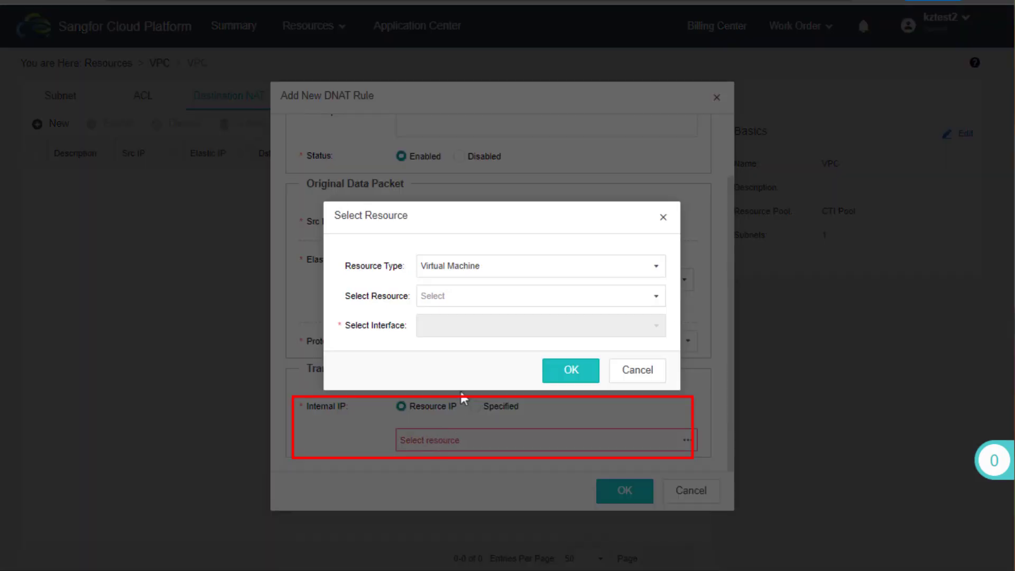
{"action": "left_click", "coordinate": [524, 266]}
{"action": "left_click", "coordinate": [531, 265]}
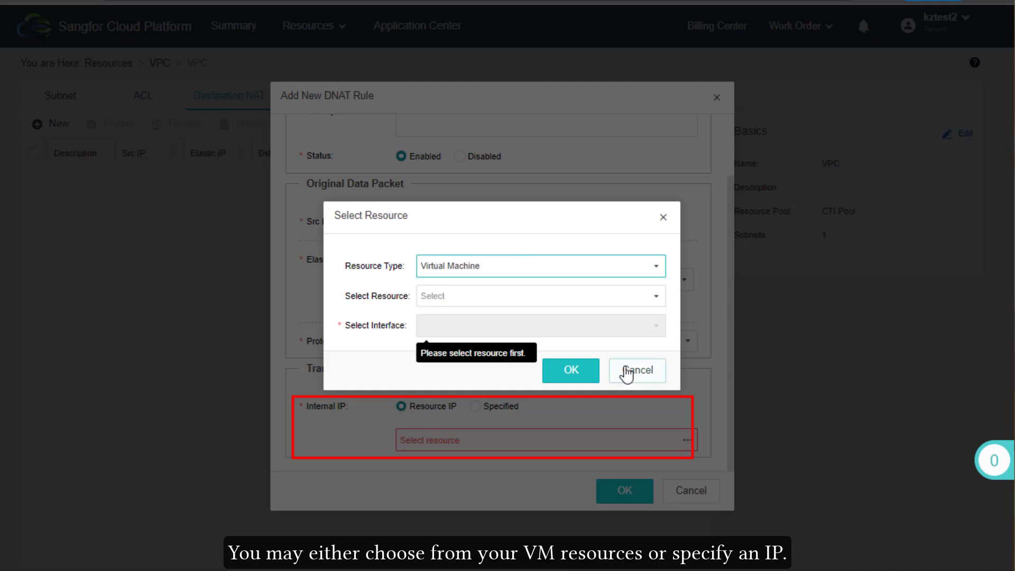
{"action": "left_click", "coordinate": [627, 374]}
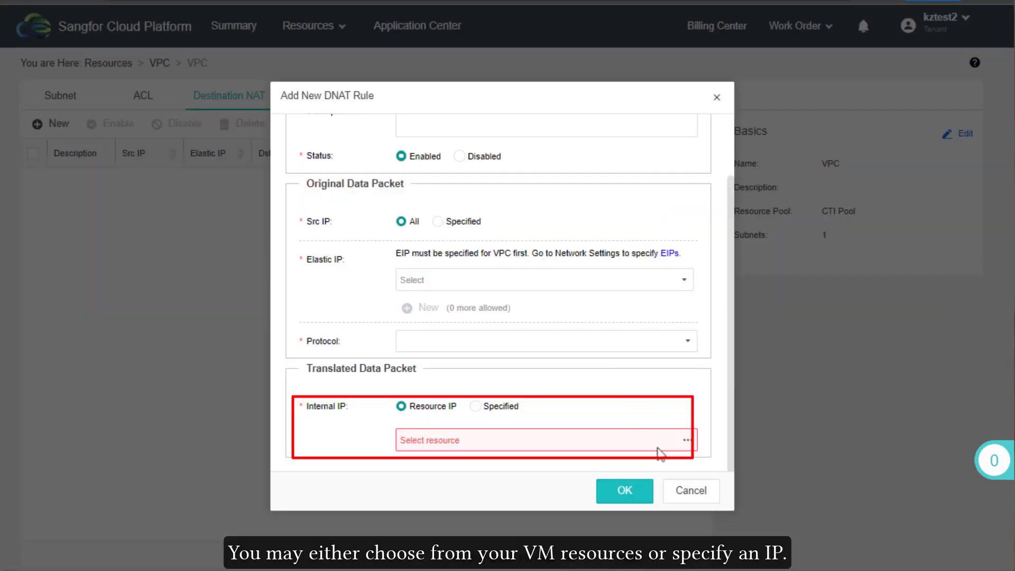
{"action": "left_click", "coordinate": [675, 492]}
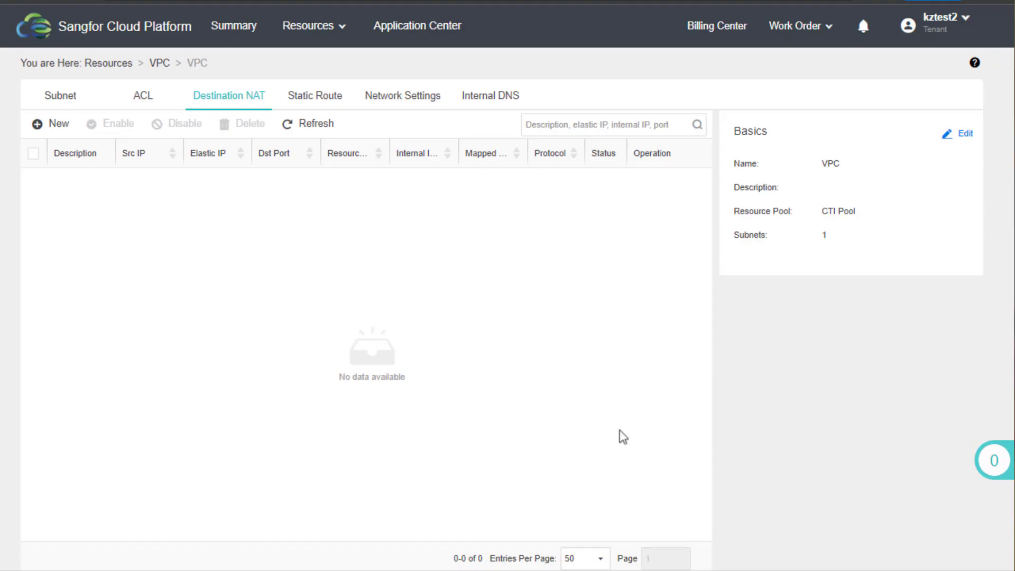
View the empty static route table, cancelling both the single and bulk route dialogs
{"action": "left_click", "coordinate": [300, 98]}
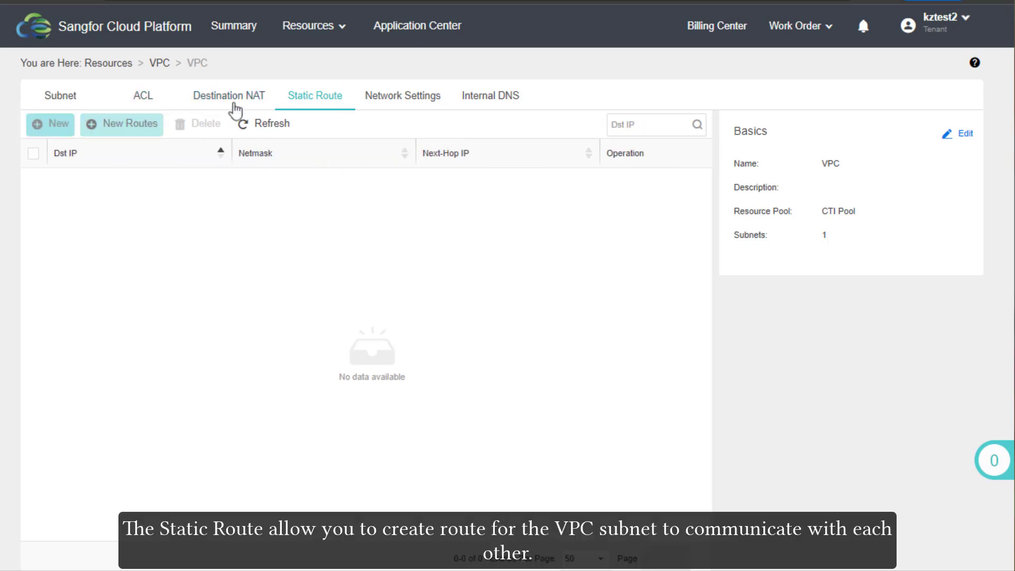
{"action": "left_click", "coordinate": [60, 127]}
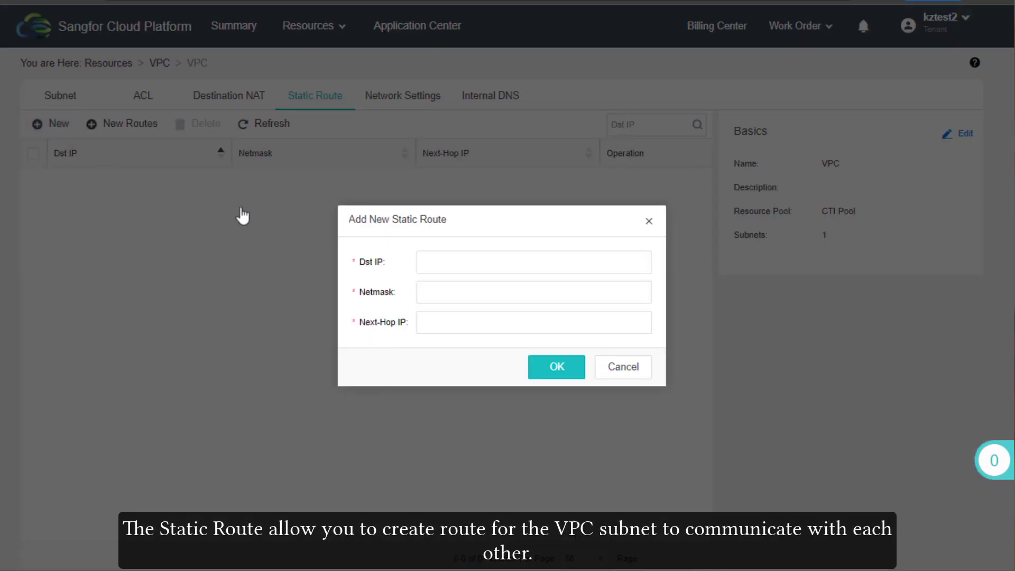
{"action": "left_click", "coordinate": [629, 377]}
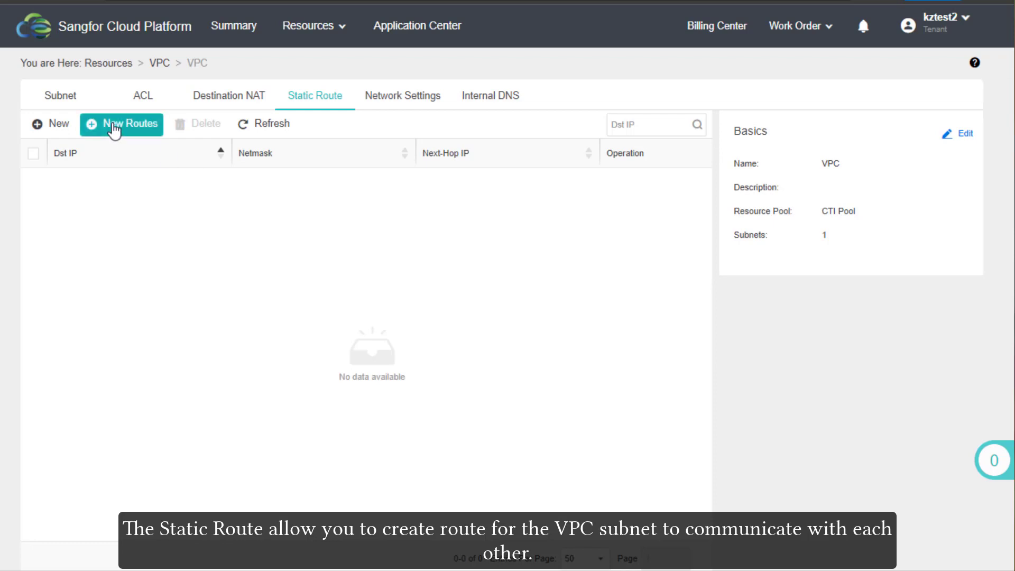
{"action": "left_click", "coordinate": [130, 127]}
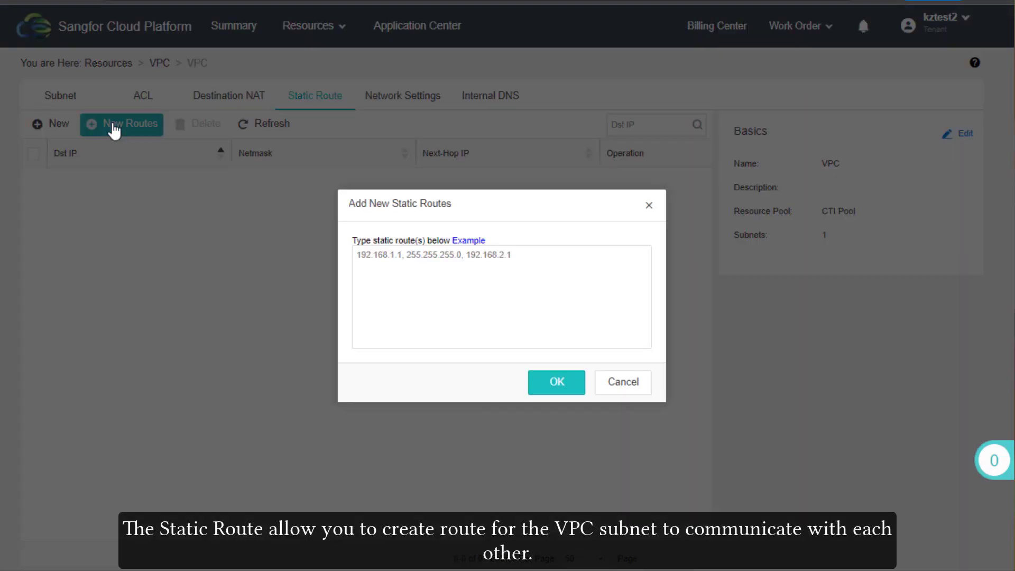
{"action": "left_click", "coordinate": [608, 389]}
{"action": "left_click", "coordinate": [415, 98]}
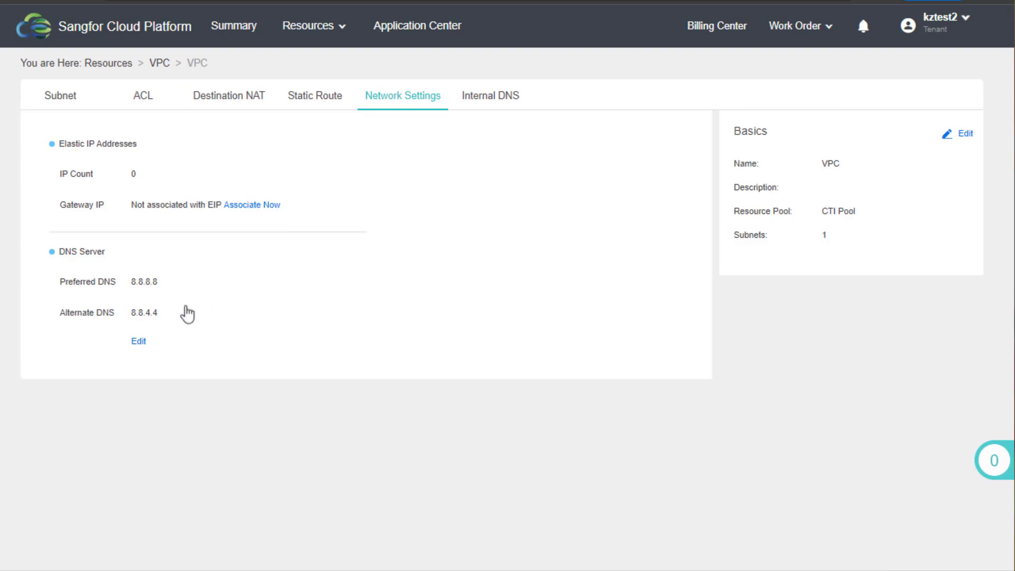
Check the DNS server settings unchanged, then open Internal DNS and cancel a new entry
{"action": "left_click", "coordinate": [139, 341]}
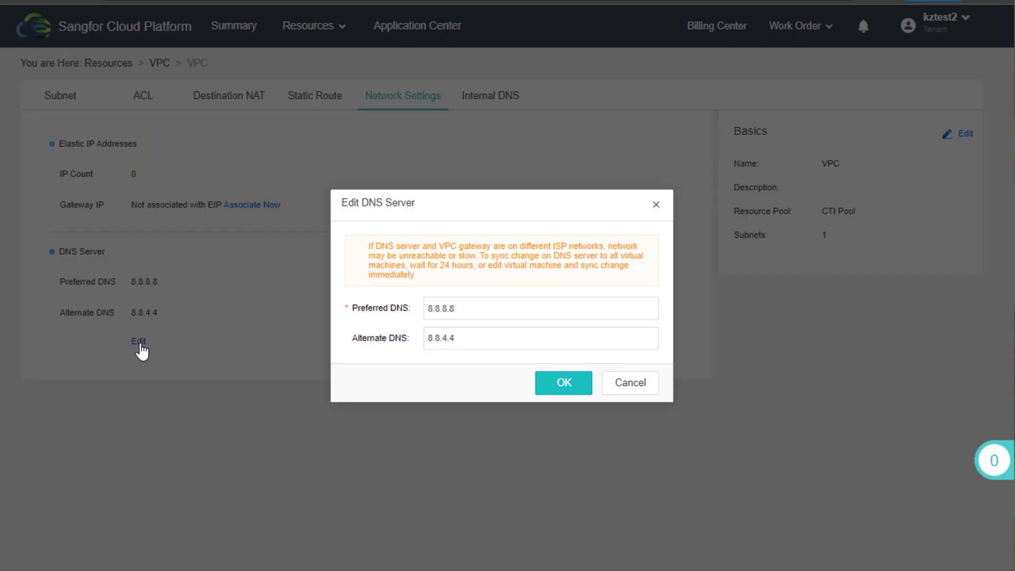
{"action": "left_click", "coordinate": [630, 383]}
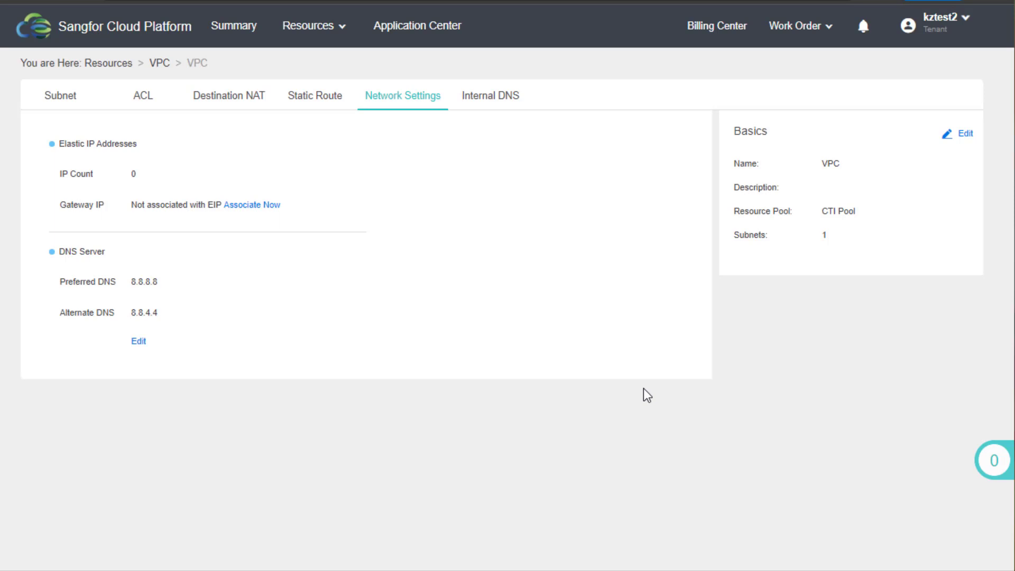
{"action": "left_click", "coordinate": [502, 97]}
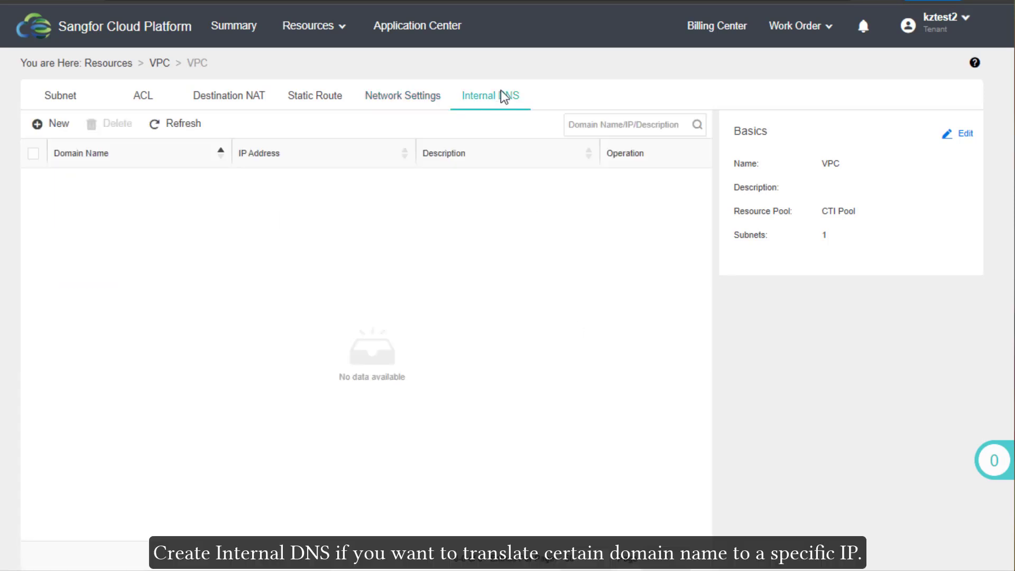
{"action": "left_click", "coordinate": [56, 126]}
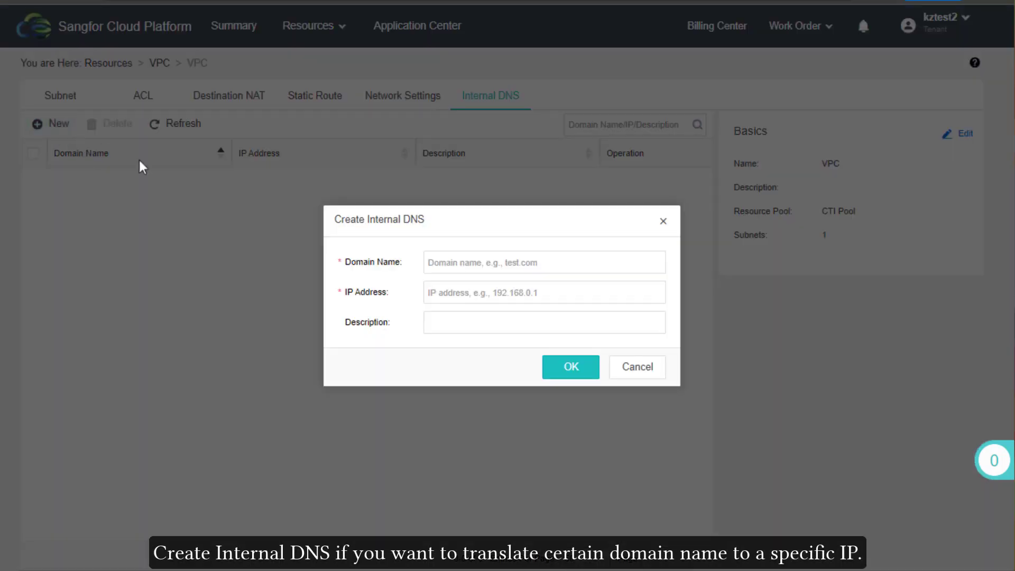
{"action": "left_click", "coordinate": [649, 380]}
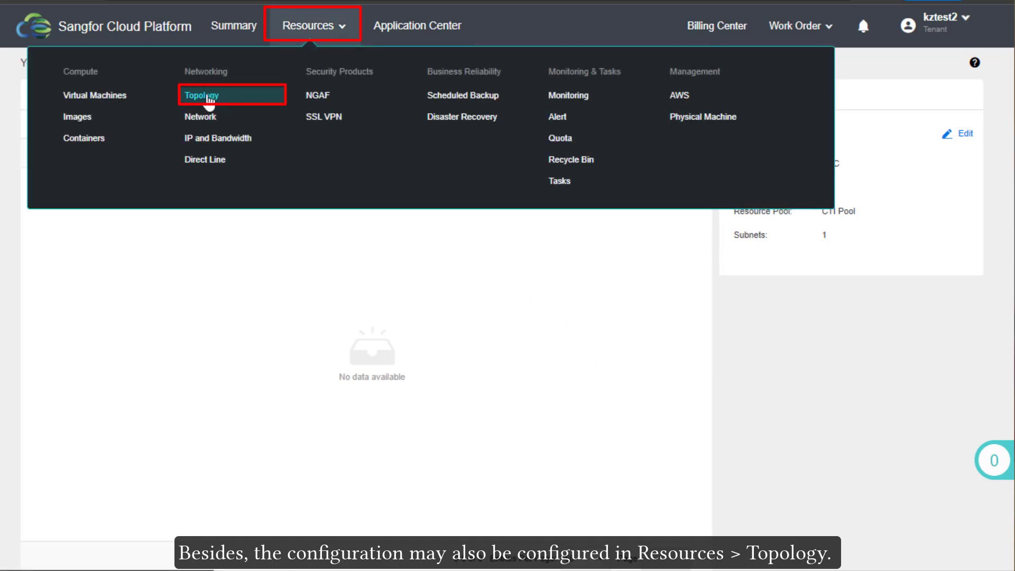
Open the network topology and review the router's settings
{"action": "left_click", "coordinate": [210, 97]}
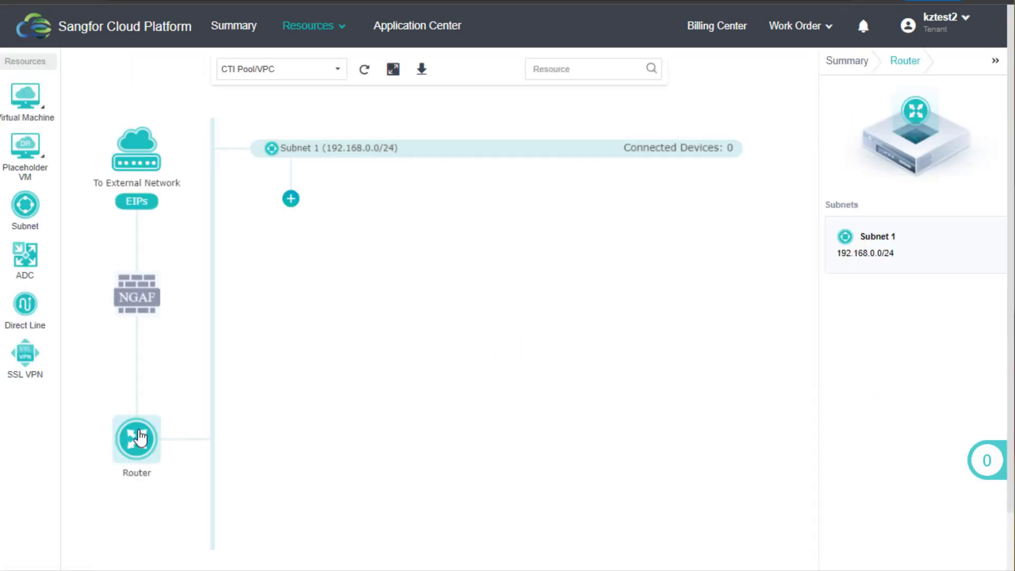
{"action": "scroll", "coordinate": [899, 476], "scroll_direction": "down", "scroll_amount": 2}
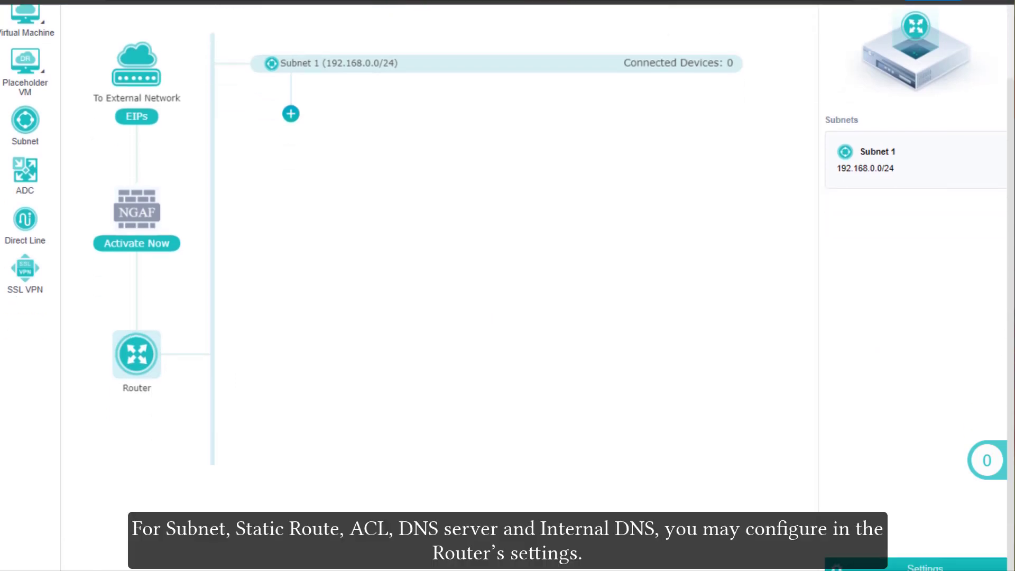
{"action": "left_click", "coordinate": [922, 563]}
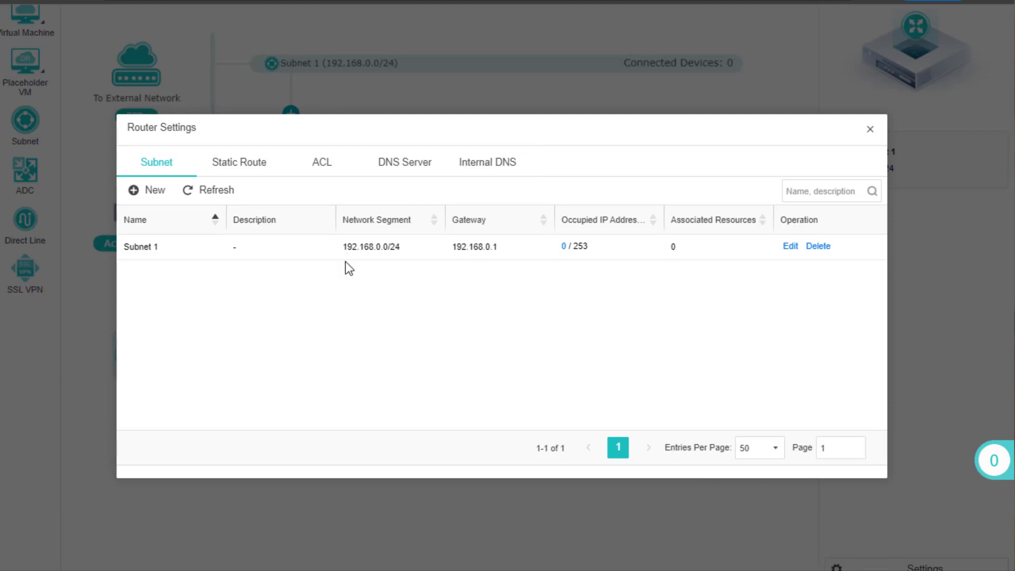
{"action": "left_click", "coordinate": [870, 129]}
Inspect the VPC gateway's Elastic IP and Destination NAT lists, both empty, then close it
{"action": "left_click", "coordinate": [152, 74]}
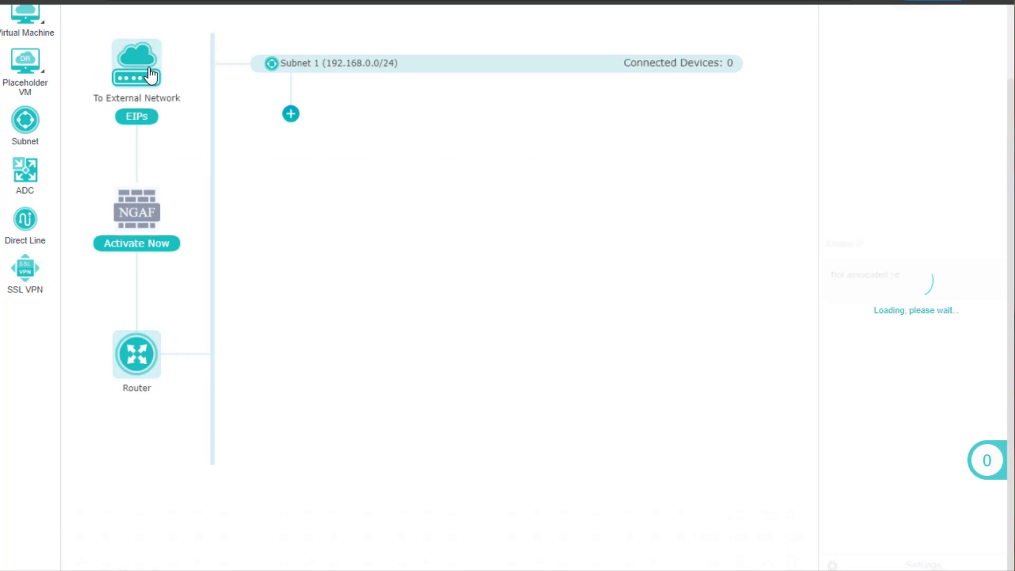
{"action": "left_click", "coordinate": [934, 565]}
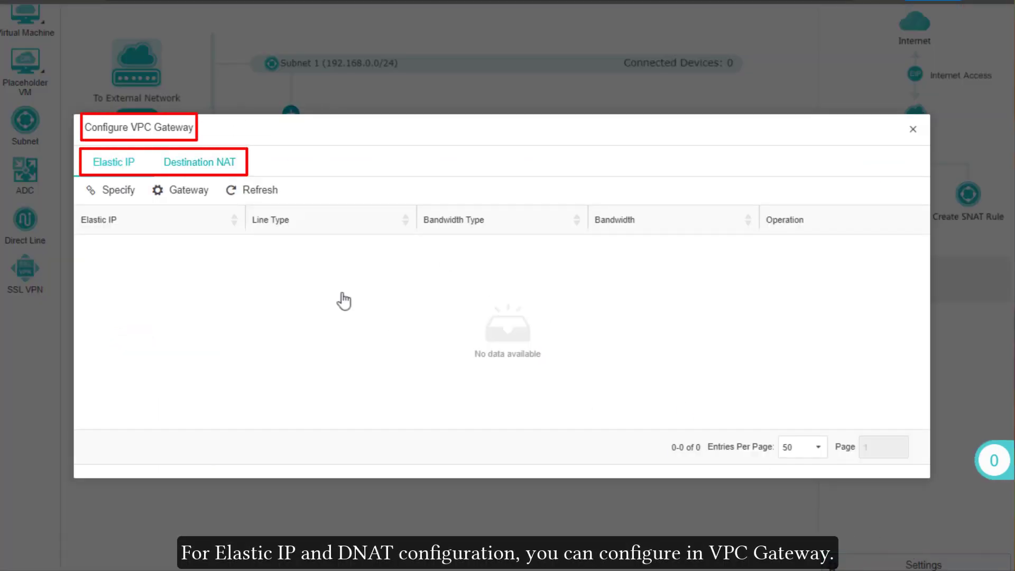
{"action": "left_click", "coordinate": [126, 200]}
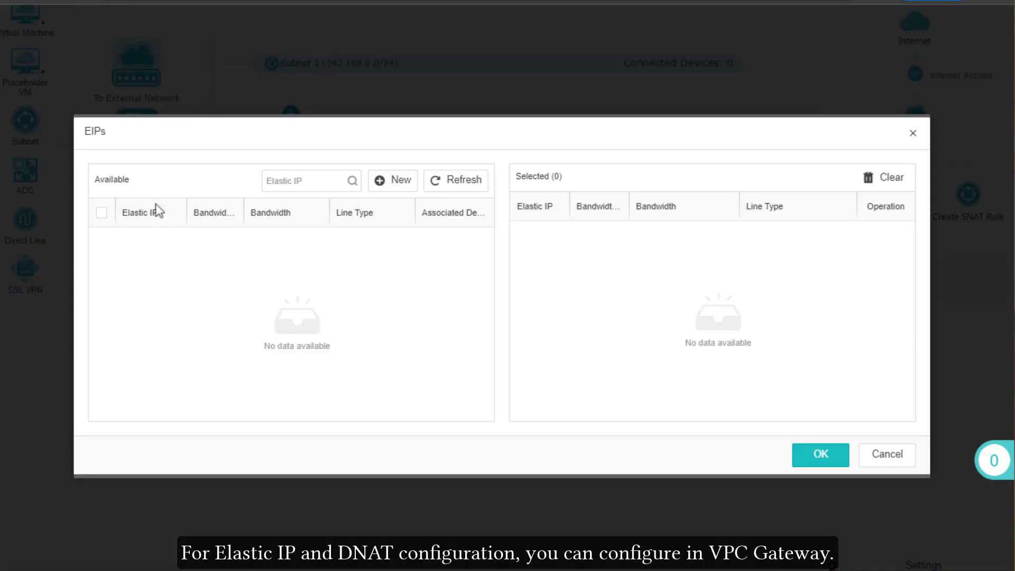
{"action": "left_click", "coordinate": [896, 456]}
{"action": "left_click", "coordinate": [189, 166]}
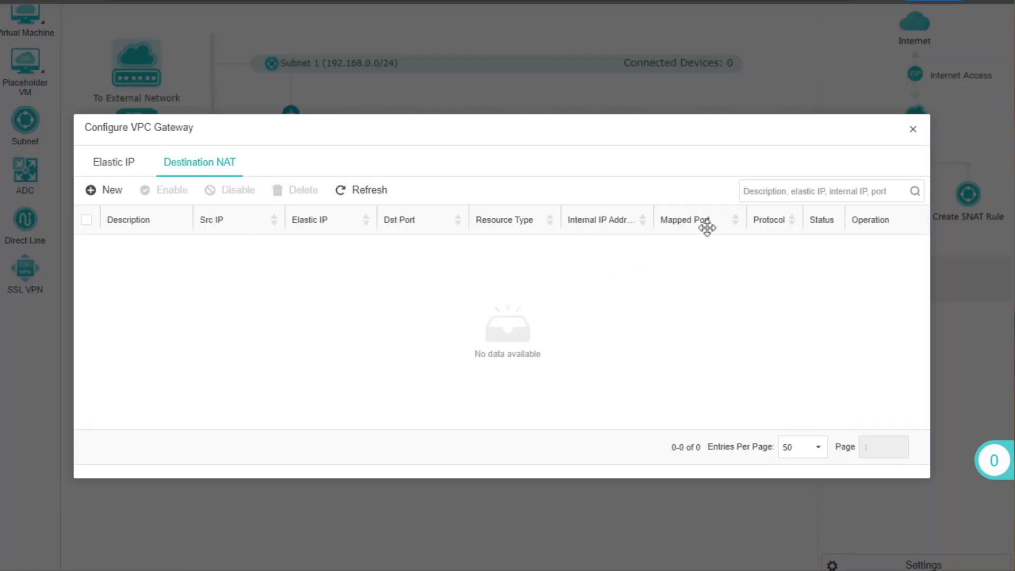
{"action": "left_click", "coordinate": [914, 131]}
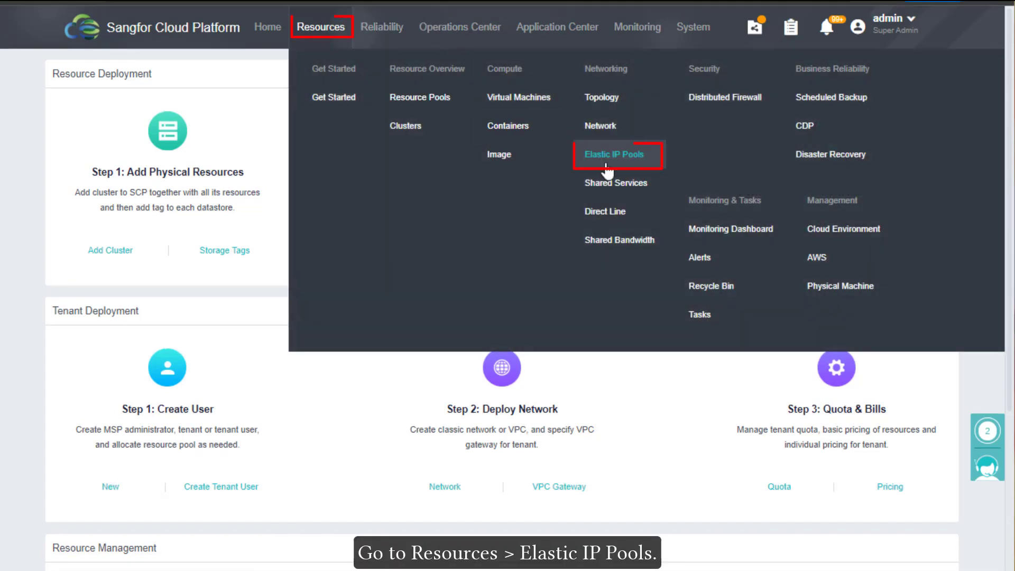
Begin a new elastic IP pool named 'test EIP' on International Line with 500 Mbps bandwidth
{"action": "left_click", "coordinate": [606, 165]}
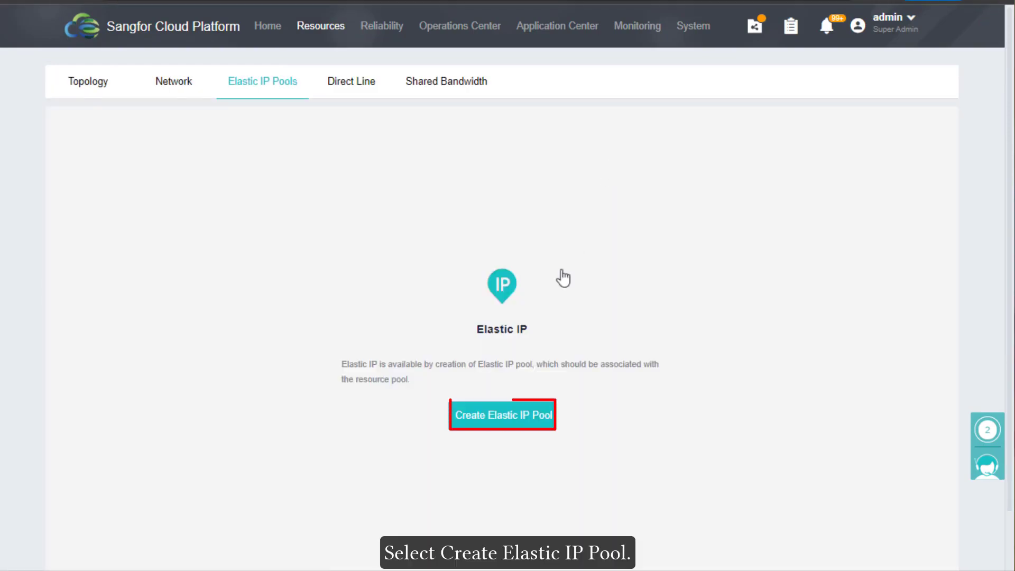
{"action": "left_click", "coordinate": [503, 415]}
{"action": "left_click", "coordinate": [431, 138]}
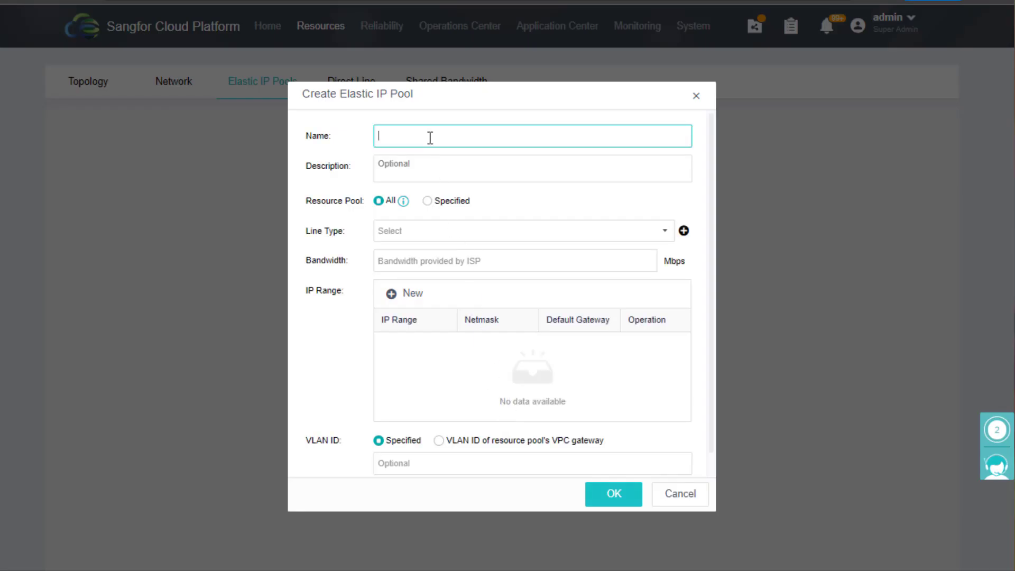
{"action": "type", "text": "test EIP"}
{"action": "mouse_move", "coordinate": [395, 215]}
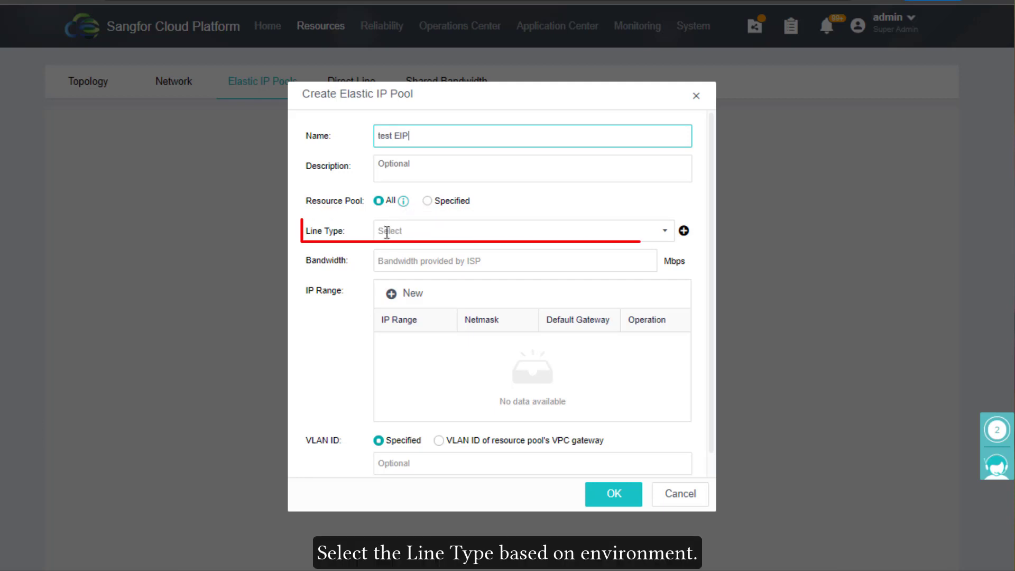
{"action": "left_click", "coordinate": [387, 232]}
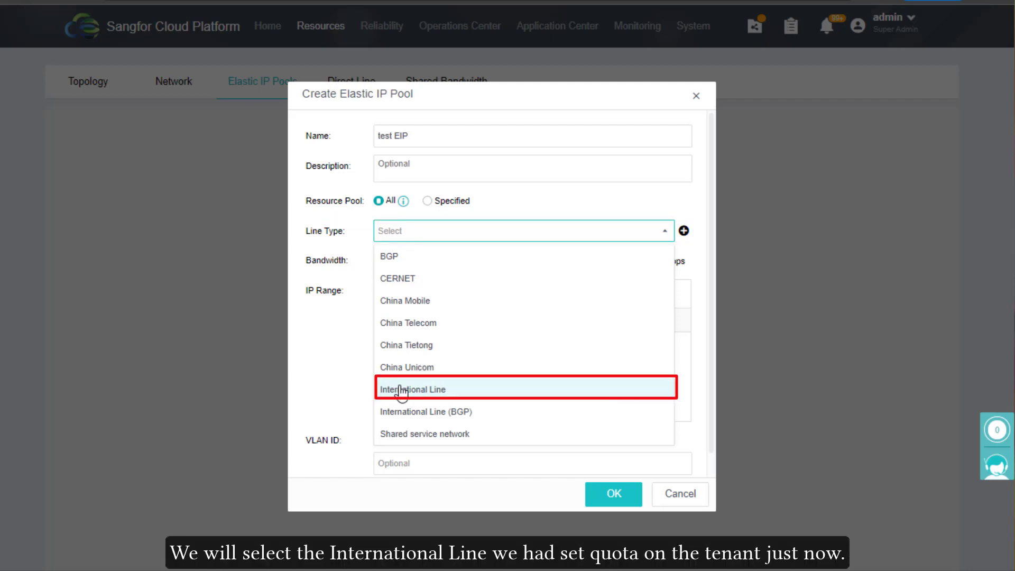
{"action": "left_click", "coordinate": [402, 392]}
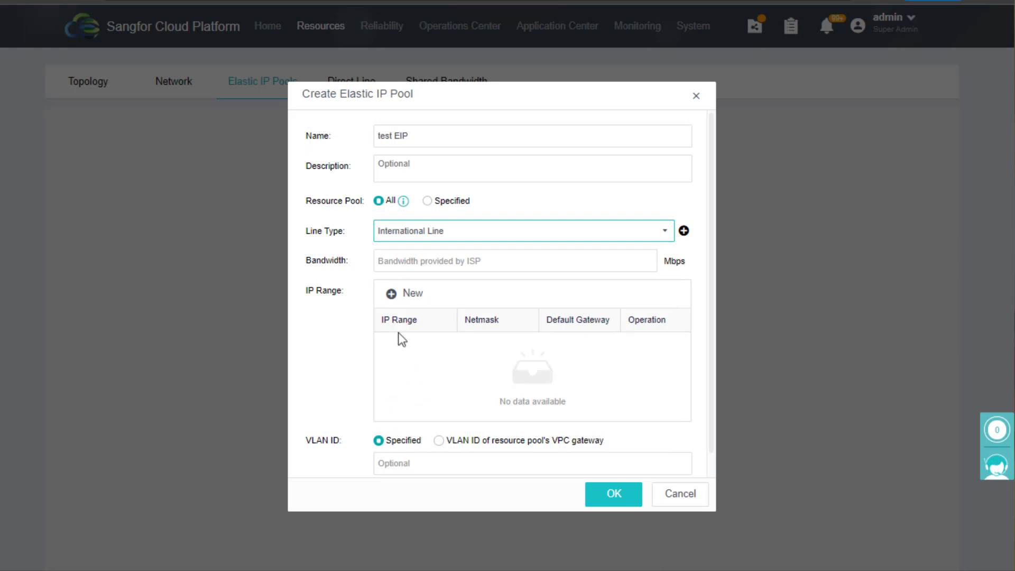
{"action": "left_click", "coordinate": [398, 254]}
{"action": "type", "text": "5"}
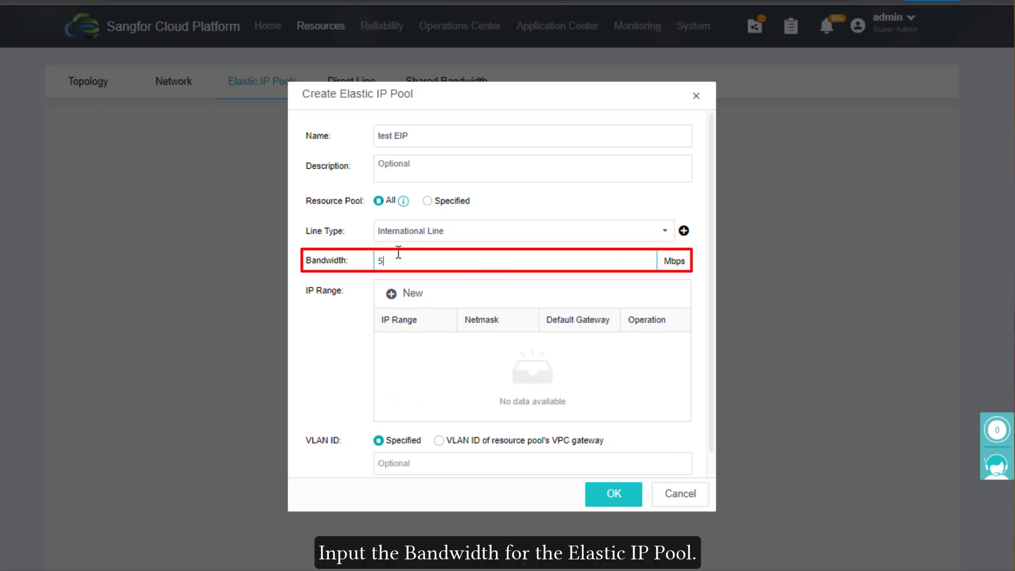
{"action": "type", "text": "00"}
Add IP range 10.0.0.1-10.0.0.100 with netmask 255.255.255.0 and create the pool
{"action": "left_click", "coordinate": [403, 293]}
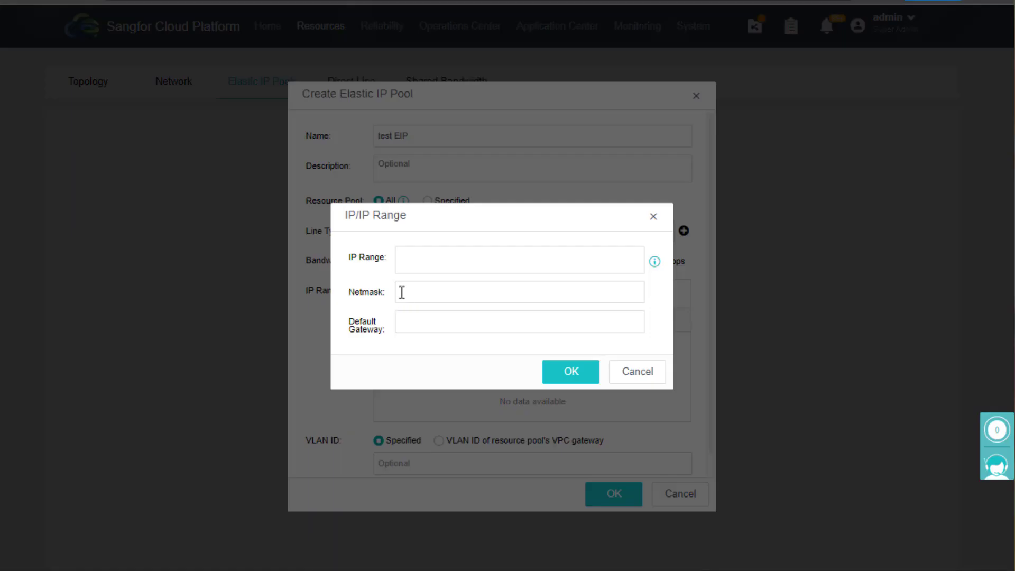
{"action": "left_click", "coordinate": [444, 257]}
{"action": "type", "text": "10."}
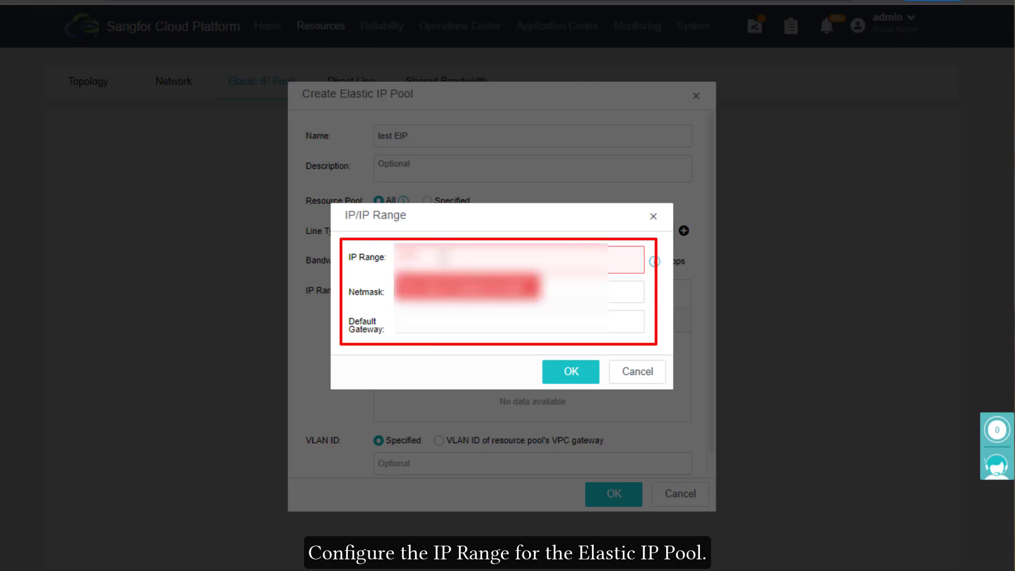
{"action": "type", "text": "0.0.1-10.0.0.10"}
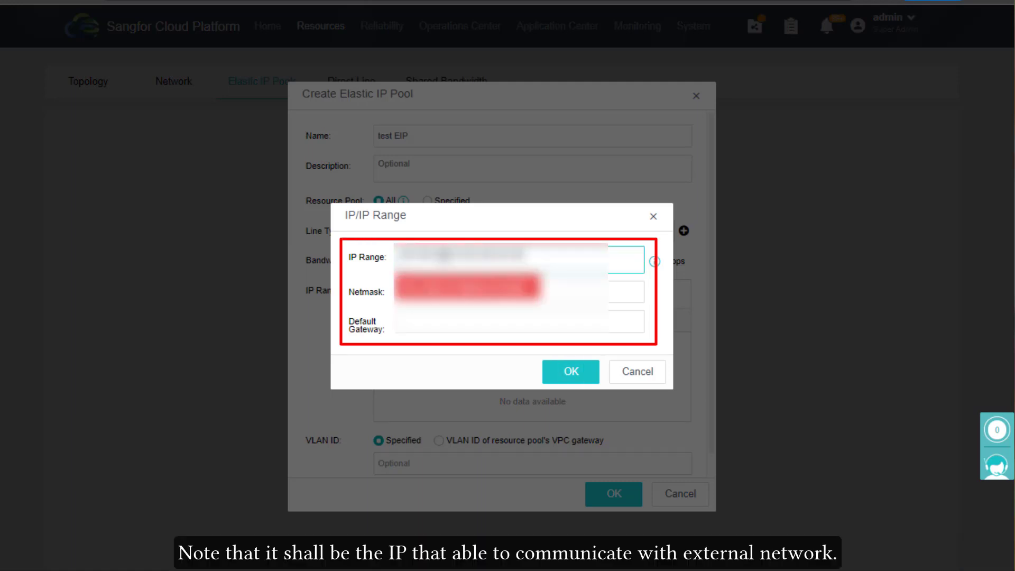
{"action": "type", "text": "0"}
{"action": "left_click", "coordinate": [445, 292]}
{"action": "type", "text": "255.255.255.0"}
{"action": "left_click", "coordinate": [459, 331]}
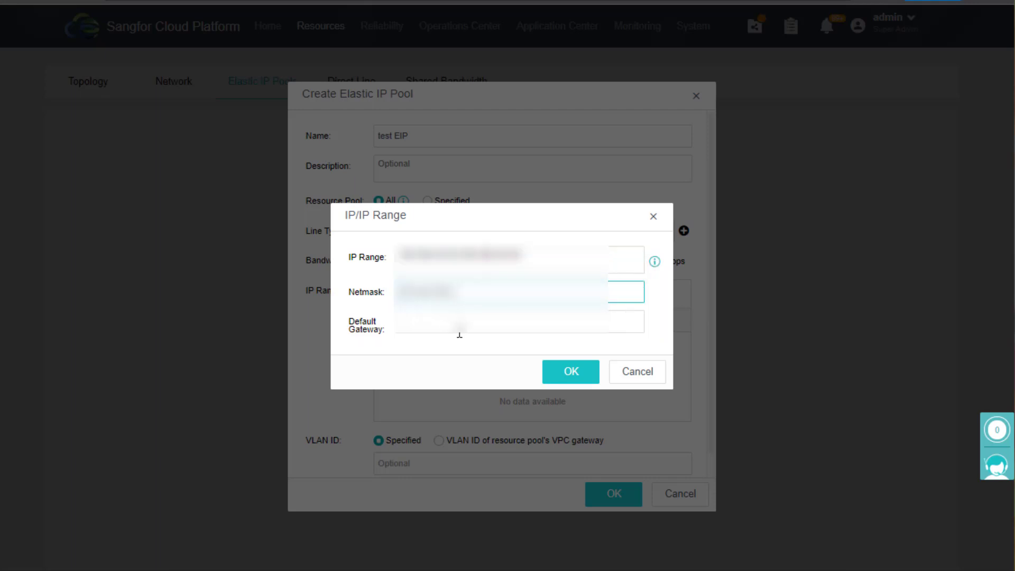
{"action": "type", "text": "10.0.0.1"}
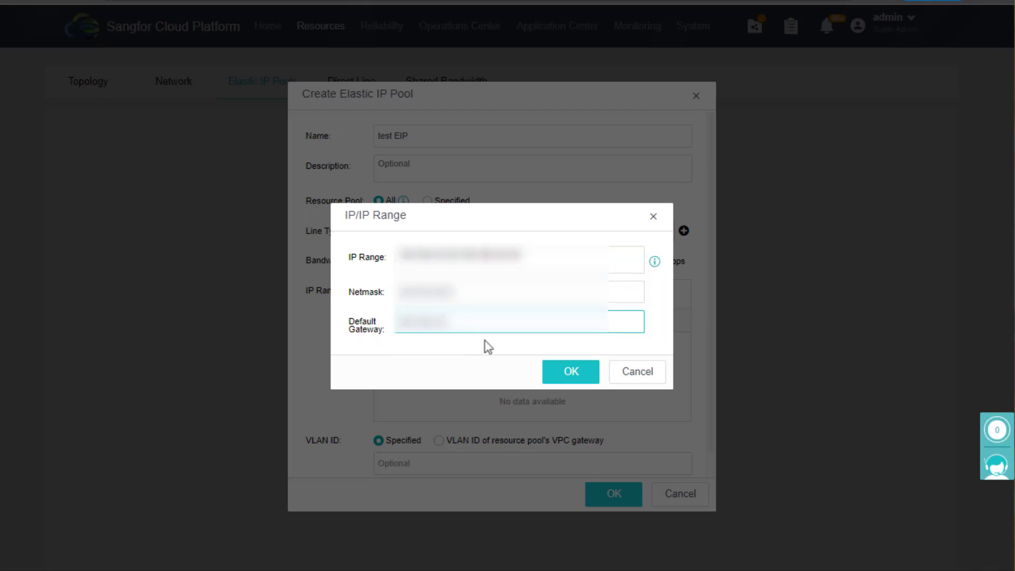
{"action": "left_click", "coordinate": [577, 376]}
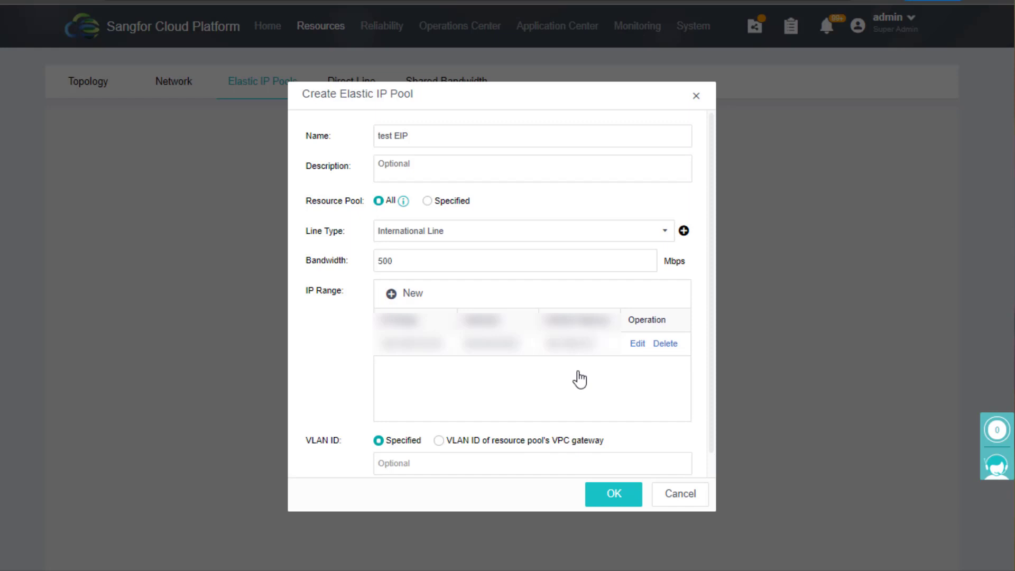
{"action": "scroll", "coordinate": [709, 325], "scroll_direction": "down", "scroll_amount": 1}
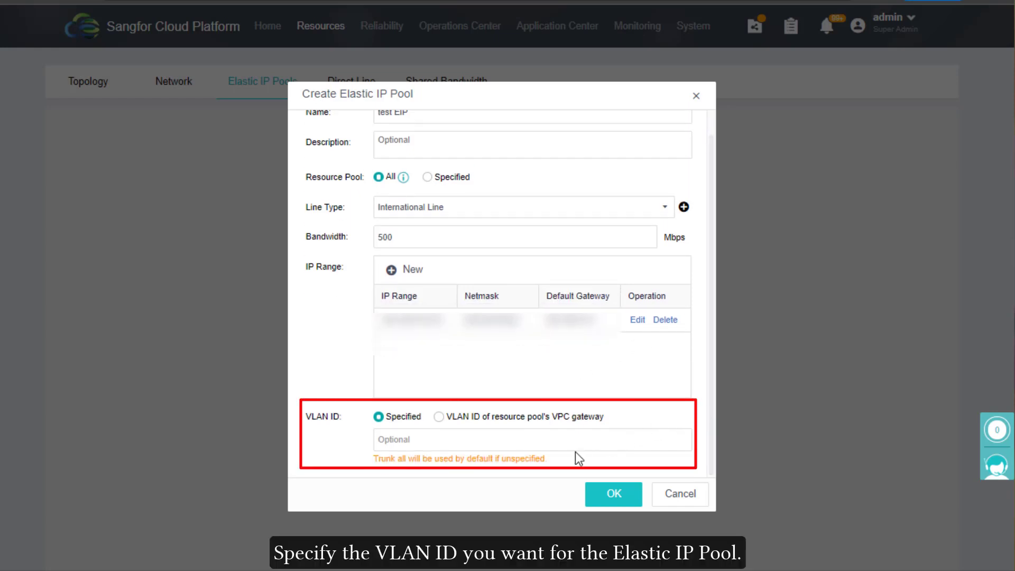
{"action": "left_click", "coordinate": [600, 497]}
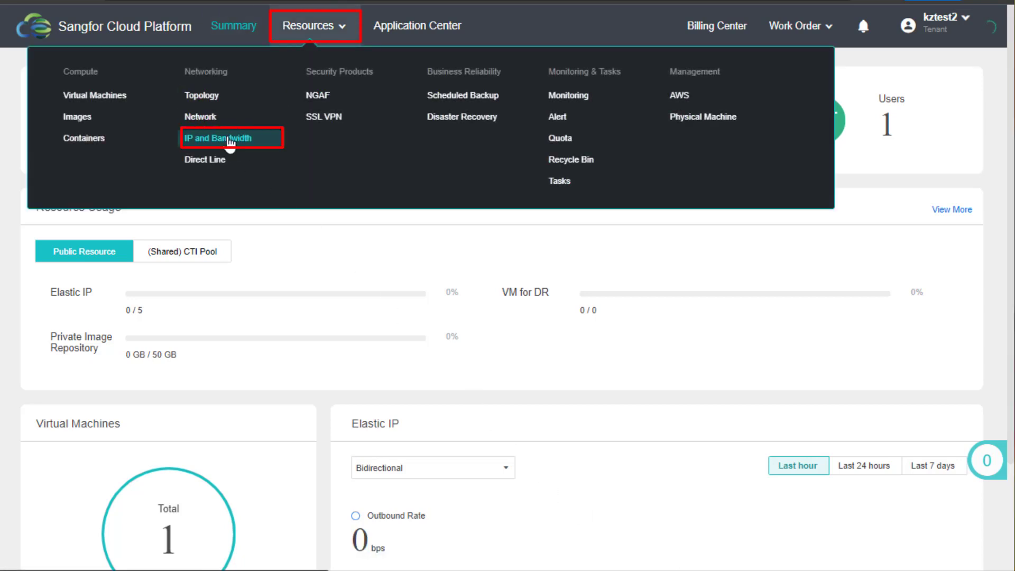
Fill the new Elastic IP form: 3 IPs from CTI Pool, International Line, dedicated 5 Mbps
{"action": "left_click", "coordinate": [230, 138]}
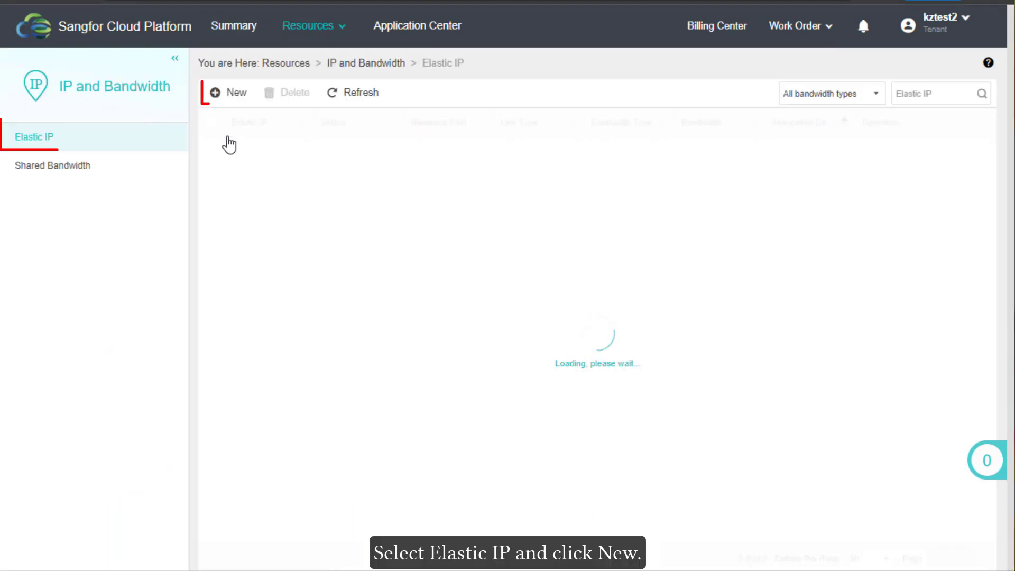
{"action": "left_click", "coordinate": [234, 95]}
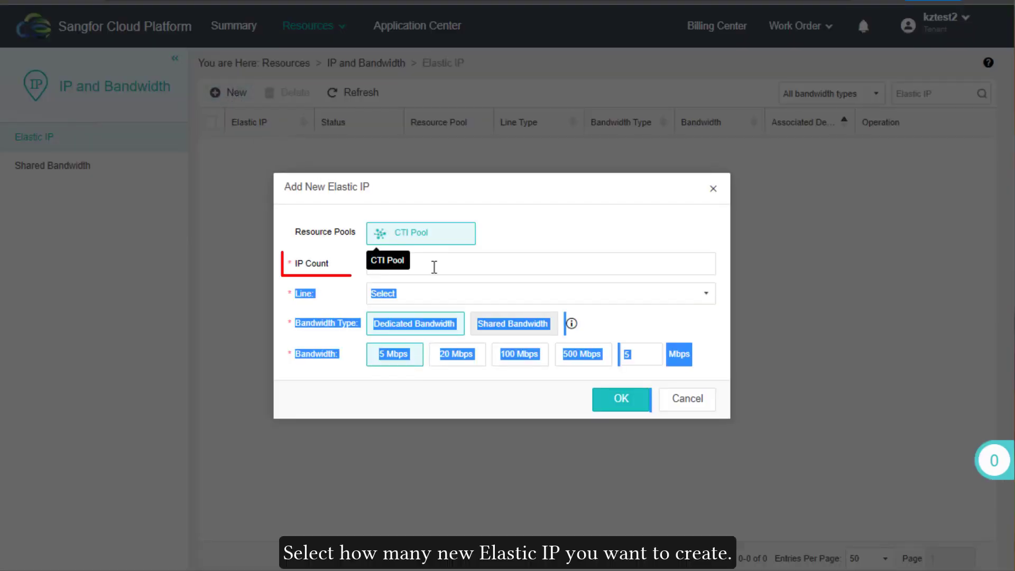
{"action": "left_click", "coordinate": [435, 267]}
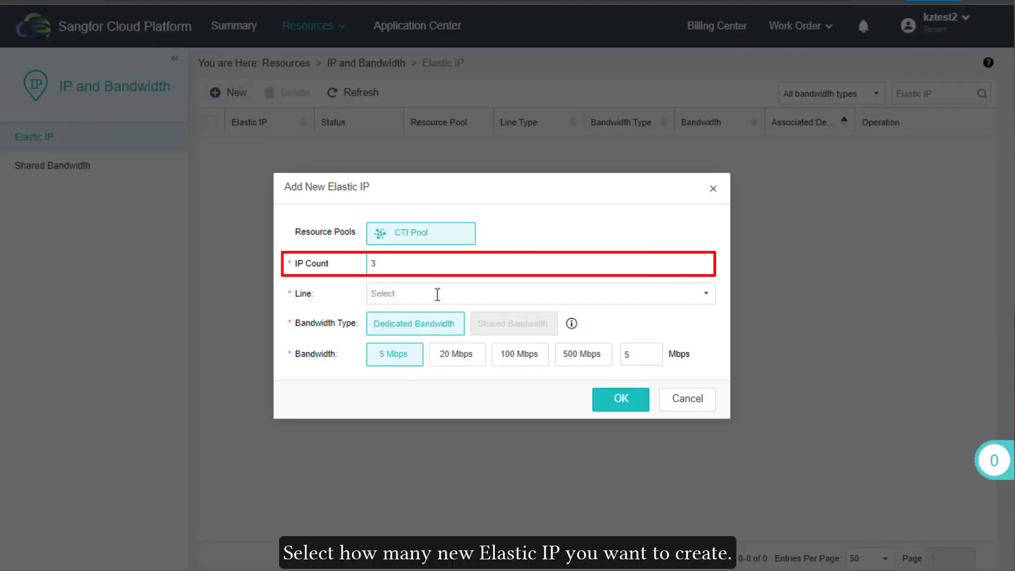
{"action": "left_click", "coordinate": [438, 295]}
{"action": "left_click", "coordinate": [431, 316]}
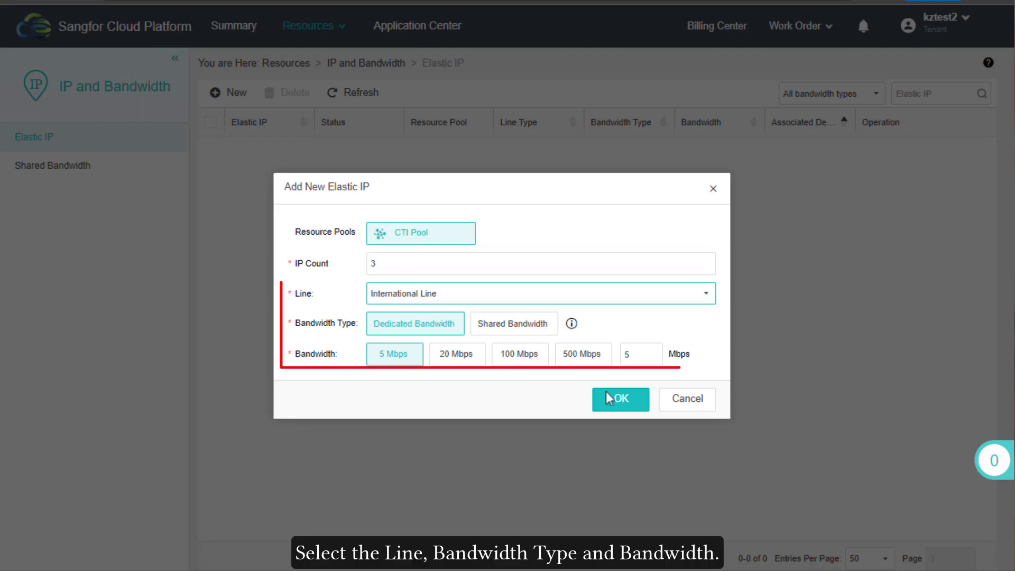
{"action": "left_click", "coordinate": [622, 402]}
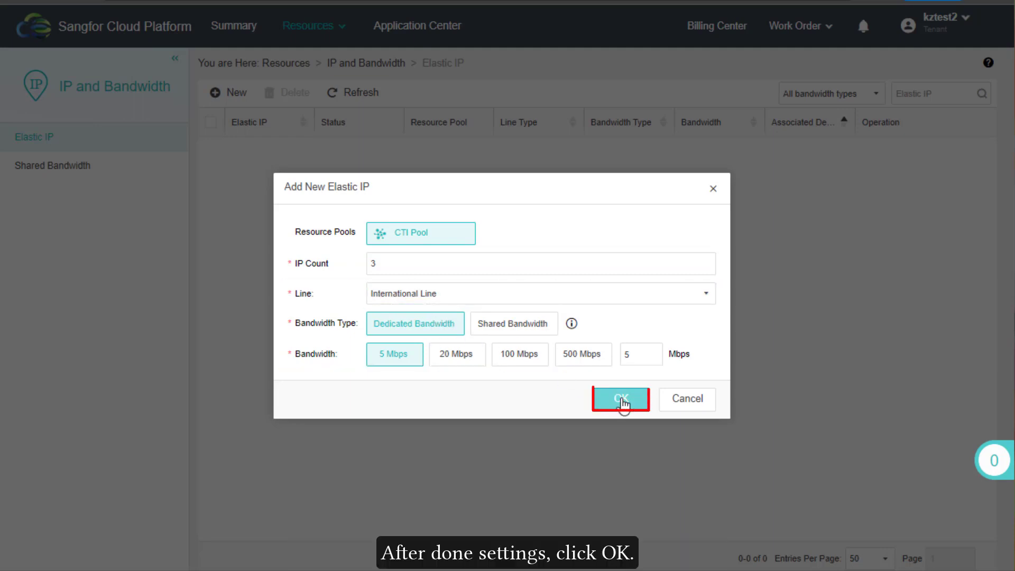
Create the three Elastic IPs and associate the first one with the VPC (CTI Pool)
{"action": "left_click", "coordinate": [622, 402]}
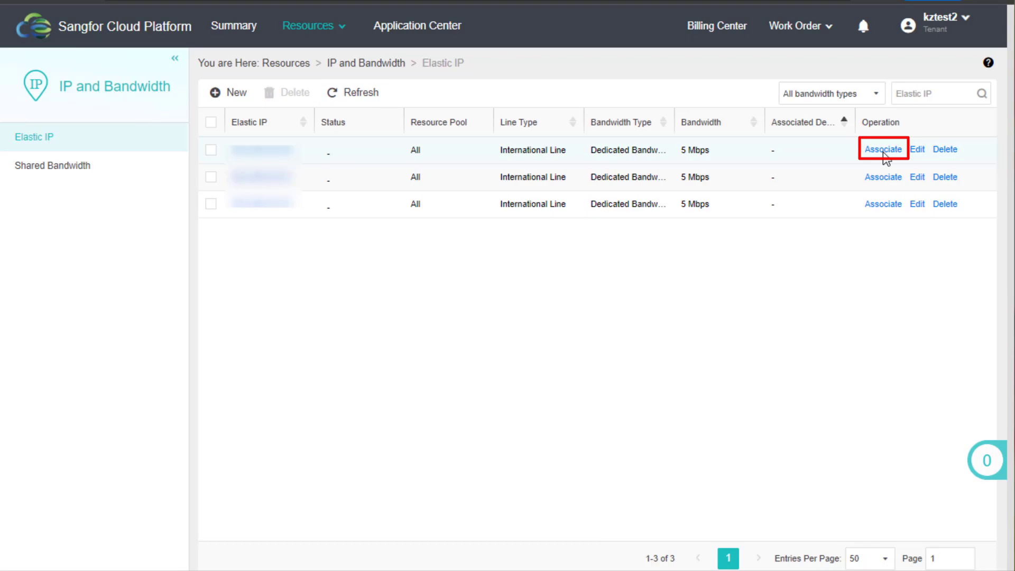
{"action": "left_click", "coordinate": [884, 151]}
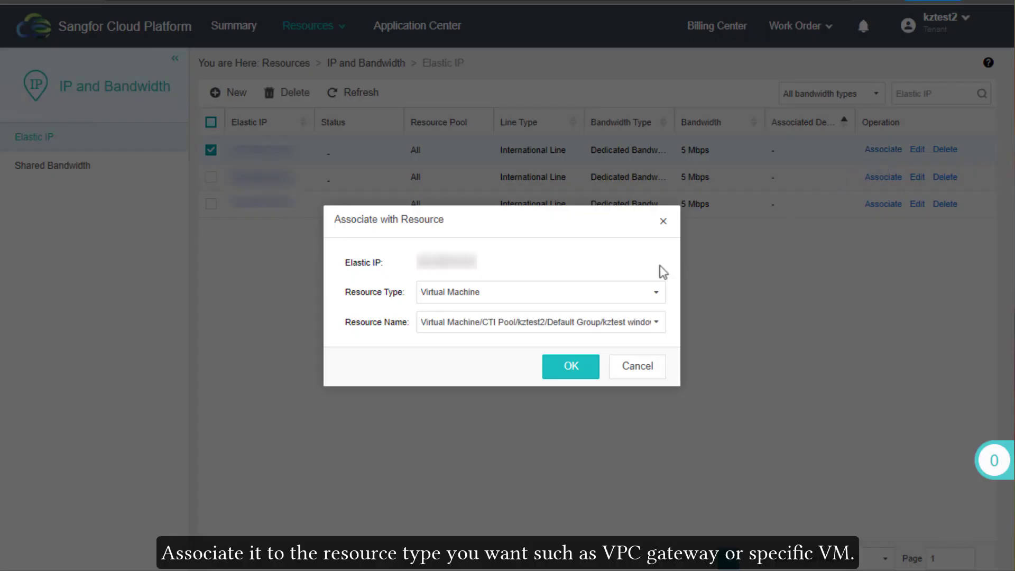
{"action": "left_click", "coordinate": [603, 294]}
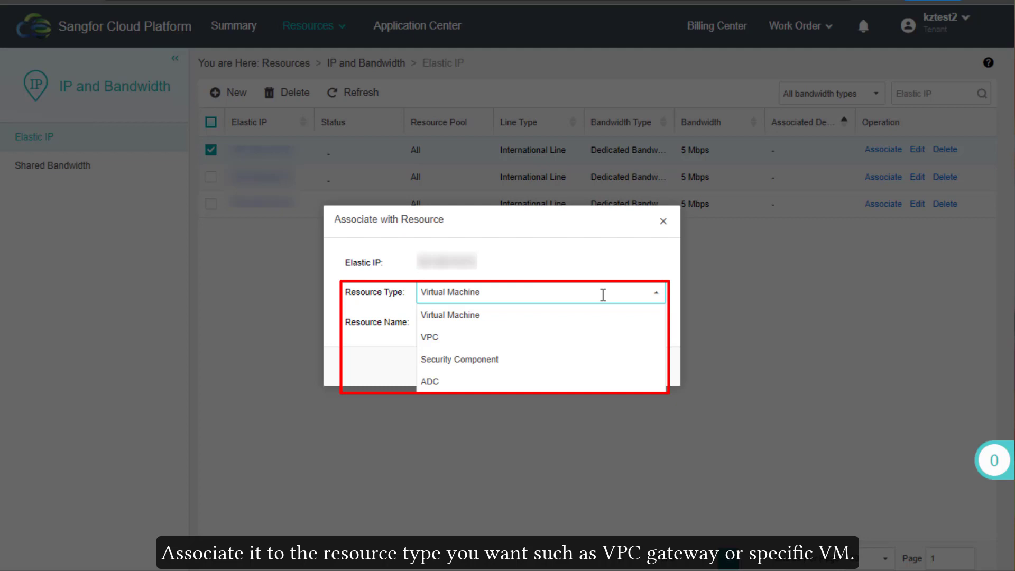
{"action": "left_click", "coordinate": [538, 337]}
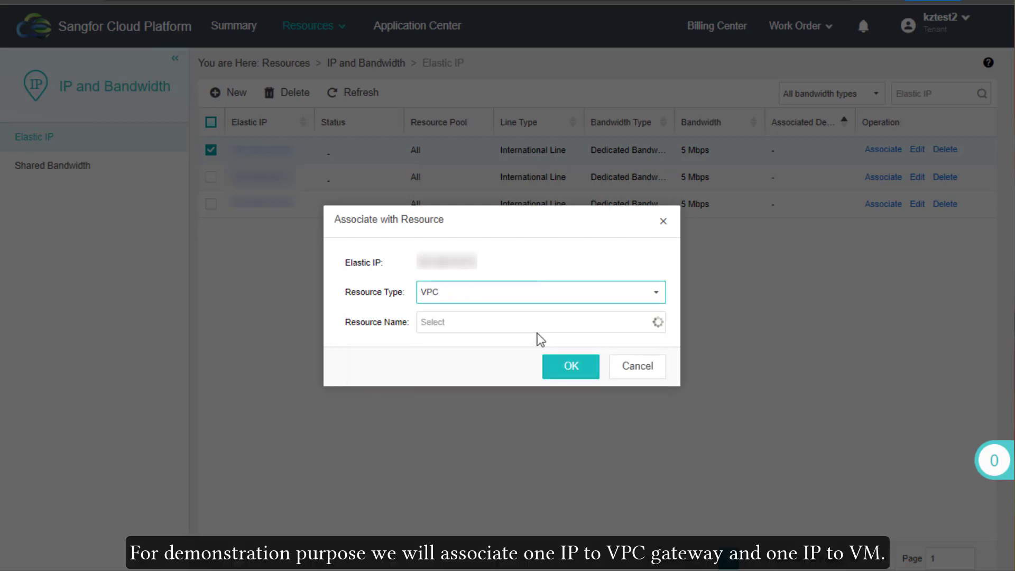
{"action": "left_click", "coordinate": [553, 324]}
{"action": "left_click", "coordinate": [558, 342]}
{"action": "left_click", "coordinate": [574, 367]}
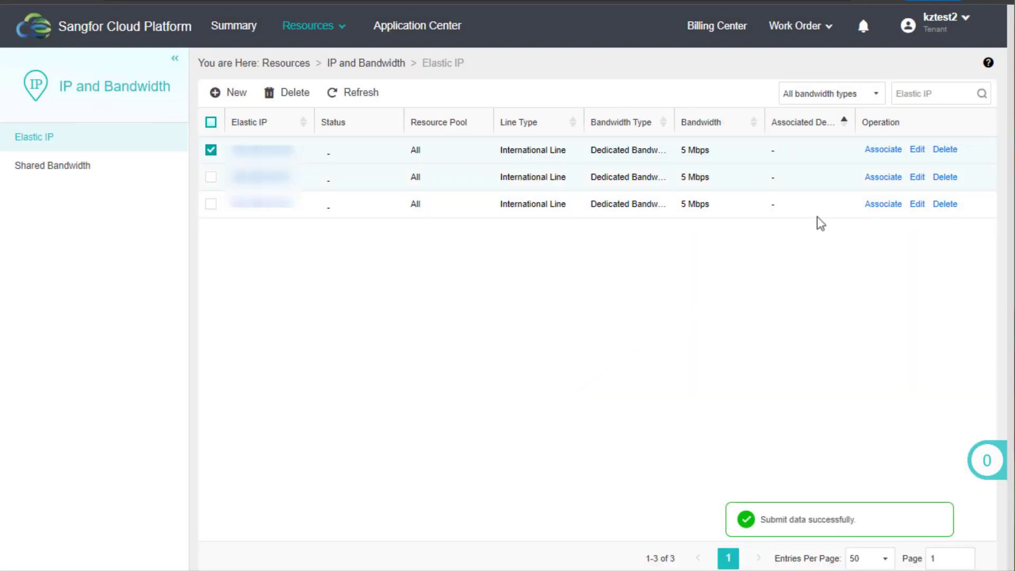
Associate another Elastic IP with the kztest windows virtual machine
{"action": "left_click", "coordinate": [882, 178]}
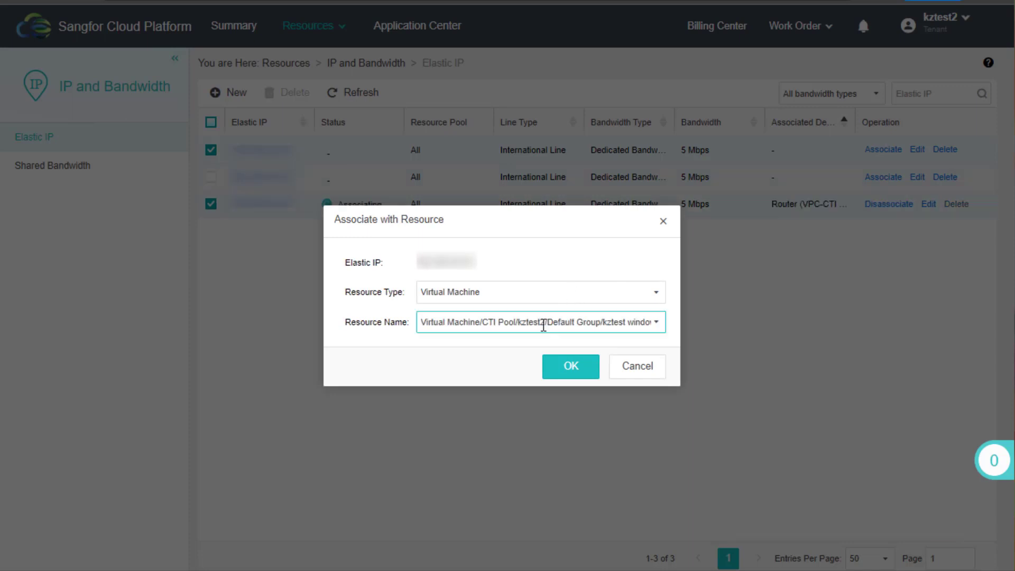
{"action": "left_click", "coordinate": [544, 324]}
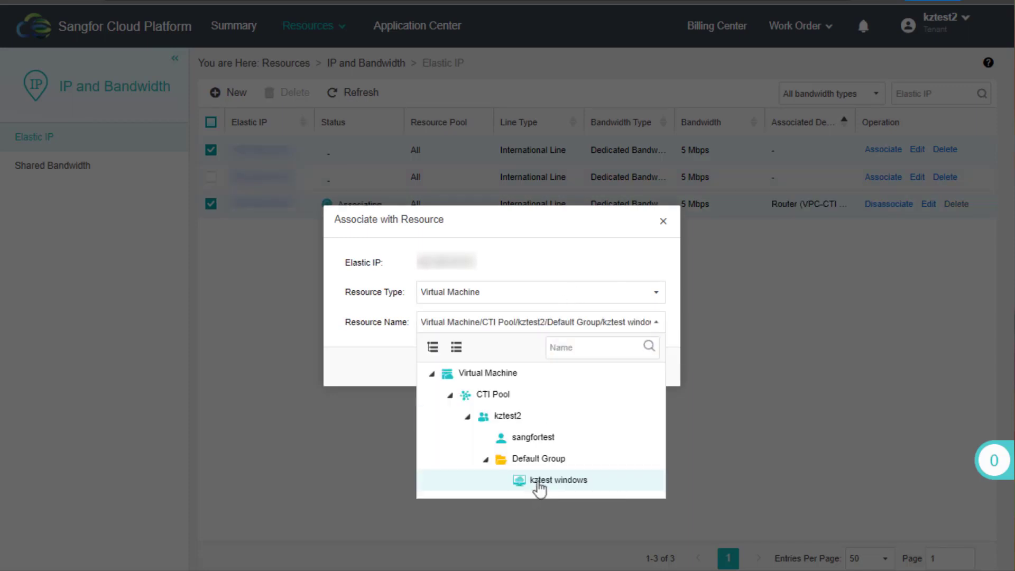
{"action": "left_click", "coordinate": [540, 481]}
{"action": "left_click", "coordinate": [571, 373]}
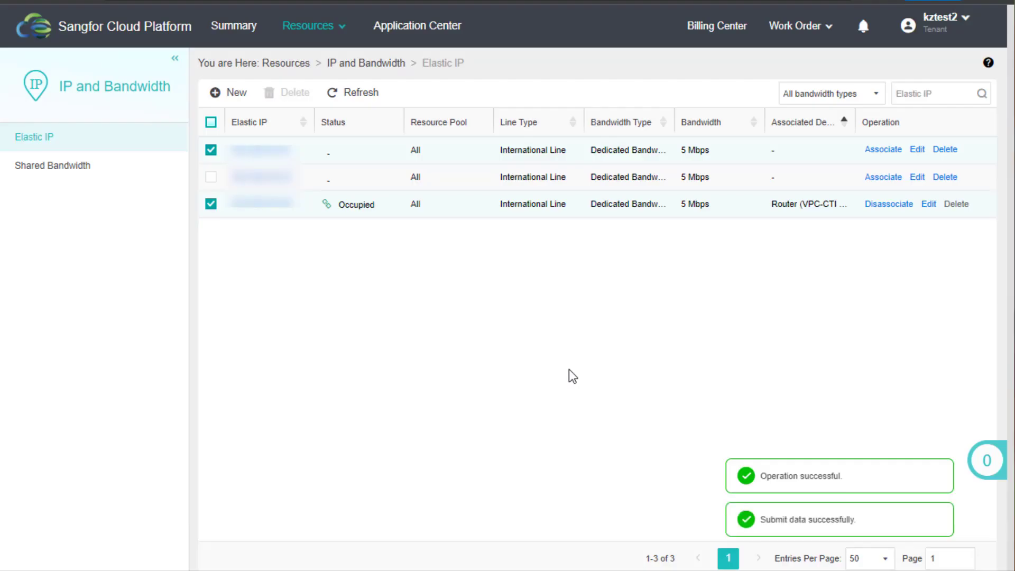
Refresh the Elastic IP list and open the VPC network topology view
{"action": "left_click", "coordinate": [358, 98]}
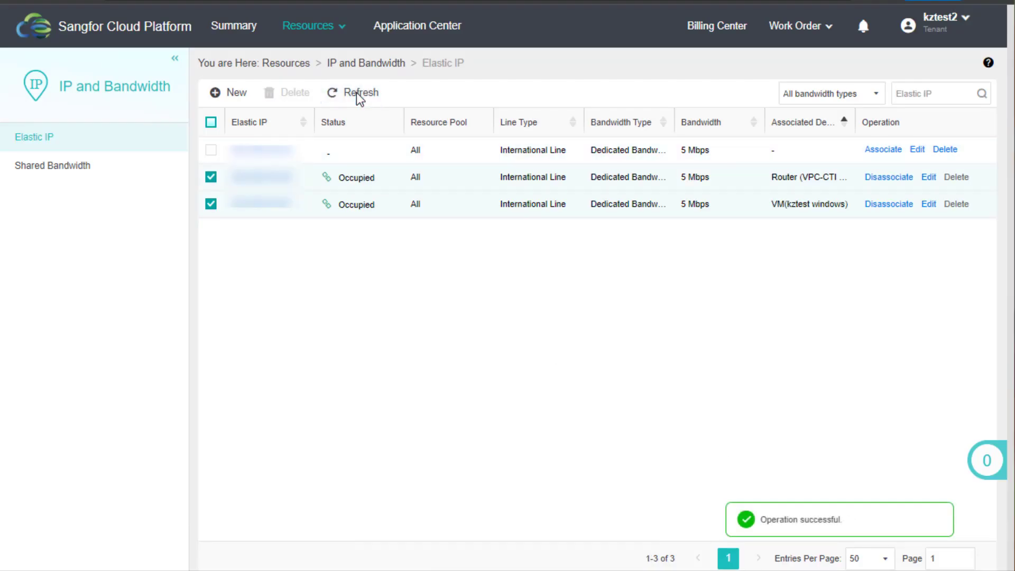
{"action": "mouse_move", "coordinate": [308, 26]}
{"action": "left_click", "coordinate": [214, 92]}
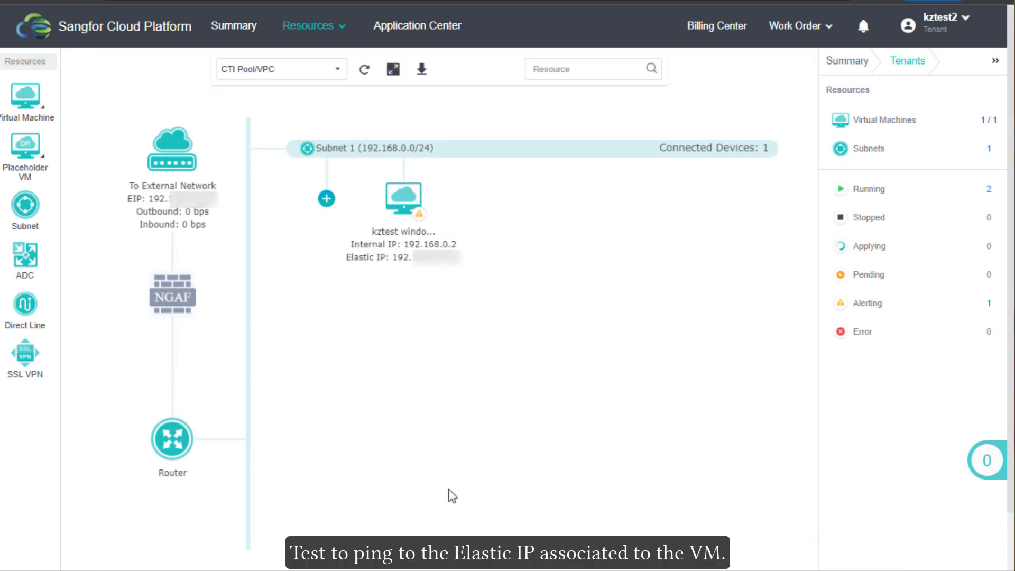
Run a continuous ping -t to the VM's Elastic IP, confirm replies, then stop it
{"action": "left_click", "coordinate": [428, 311]}
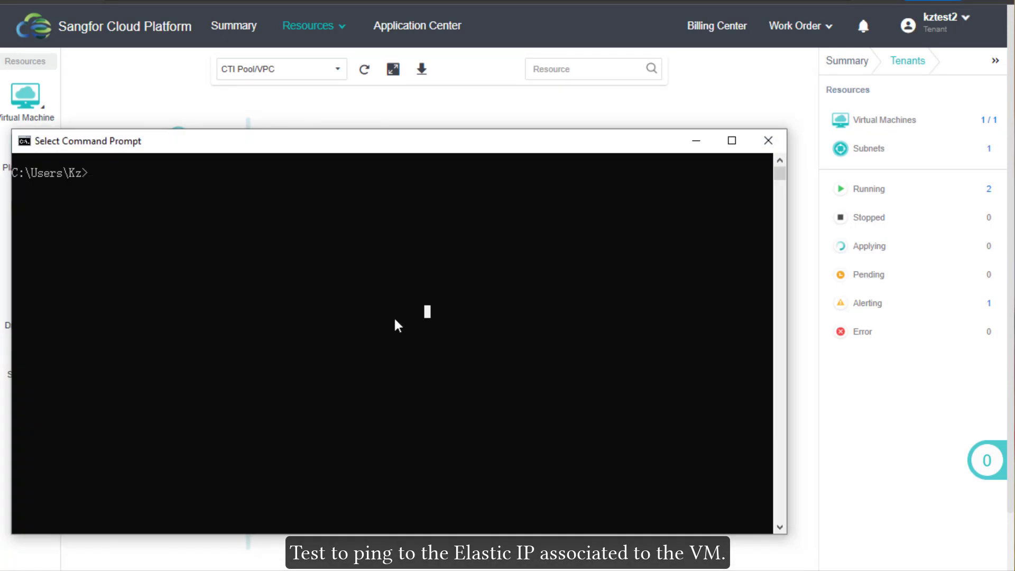
{"action": "type", "text": "ping 192"}
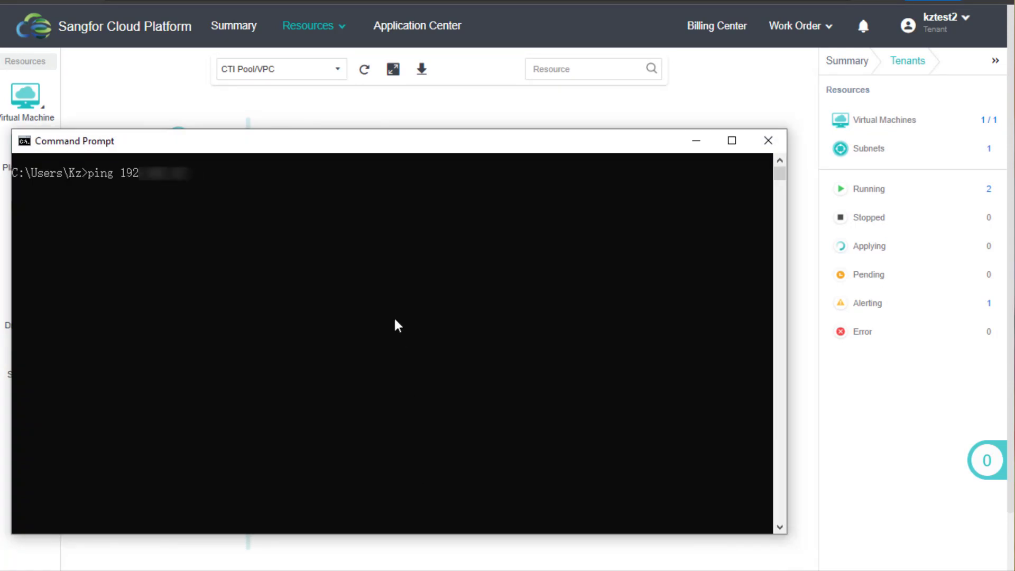
{"action": "type", "text": " -t"}
{"action": "key", "text": "Return"}
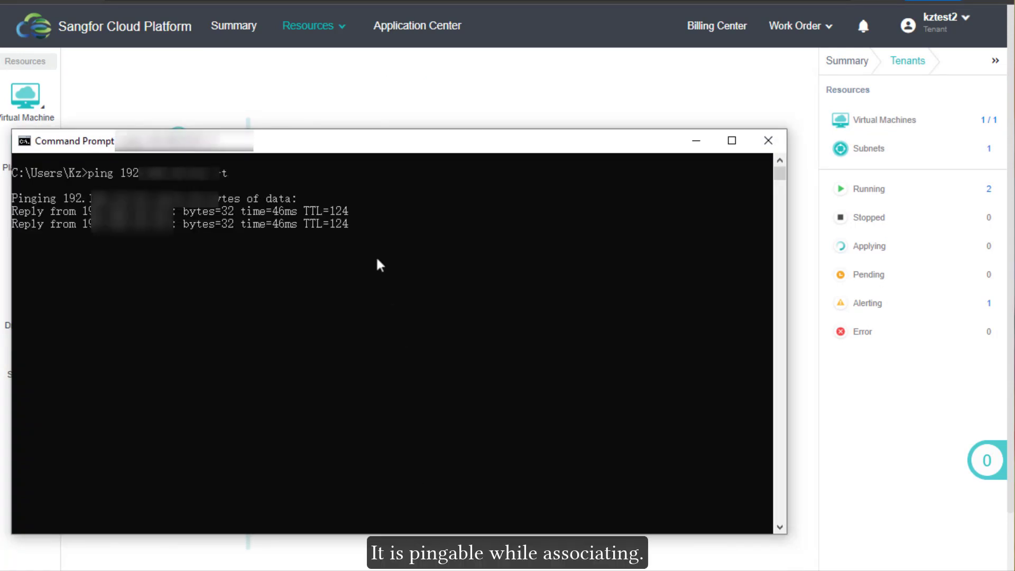
{"action": "left_click_drag", "start_coordinate": [381, 199], "coordinate": [446, 275]}
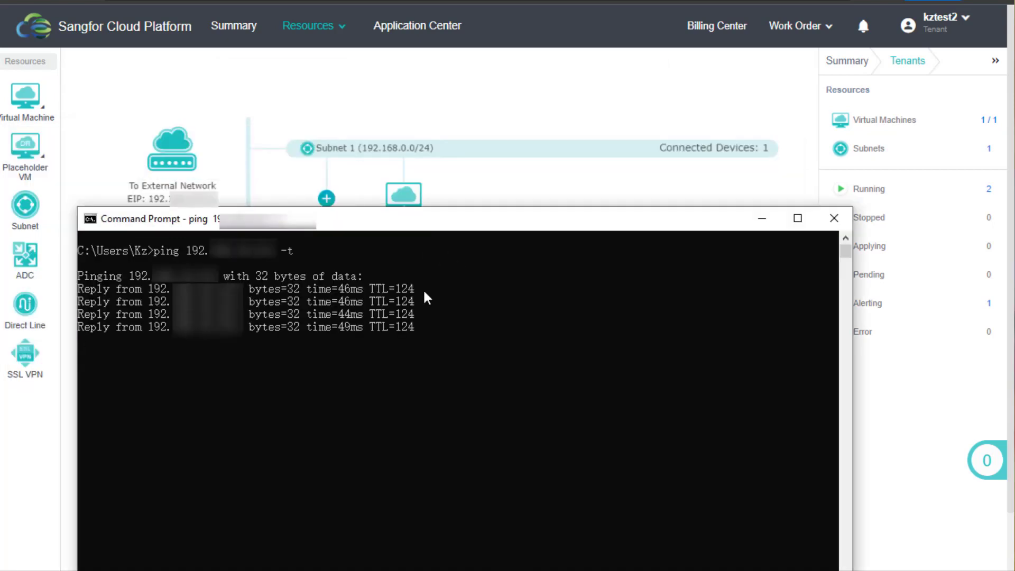
{"action": "key", "text": "ctrl+c"}
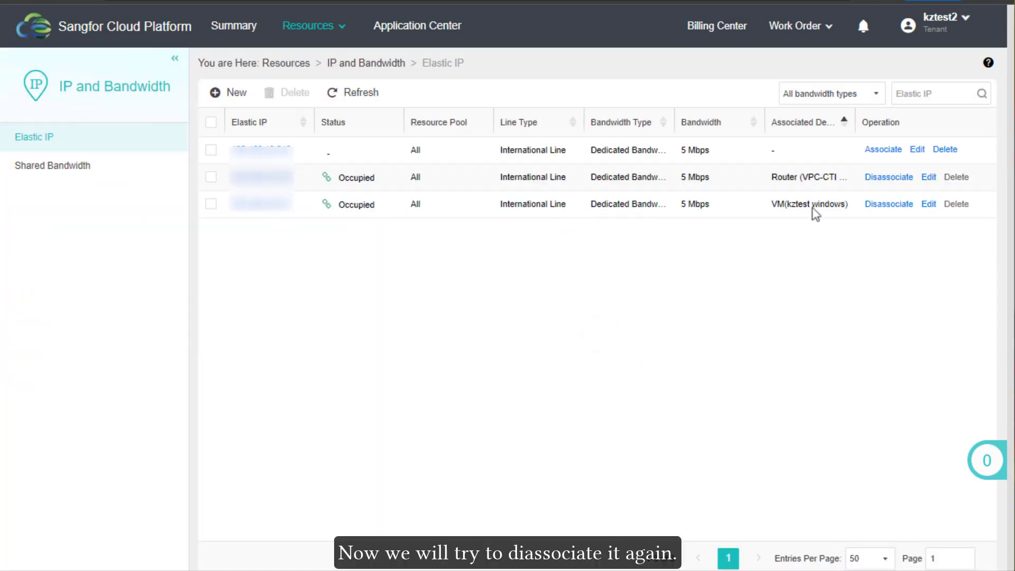
Disassociate the Elastic IP from kztest windows and rerun the continuous ping to it
{"action": "left_click", "coordinate": [889, 204]}
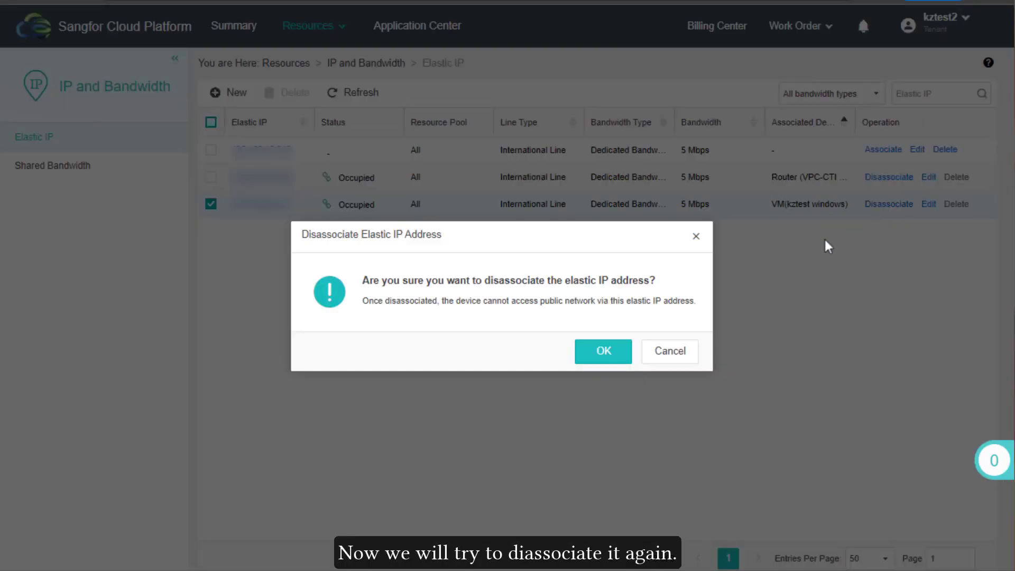
{"action": "left_click", "coordinate": [609, 362]}
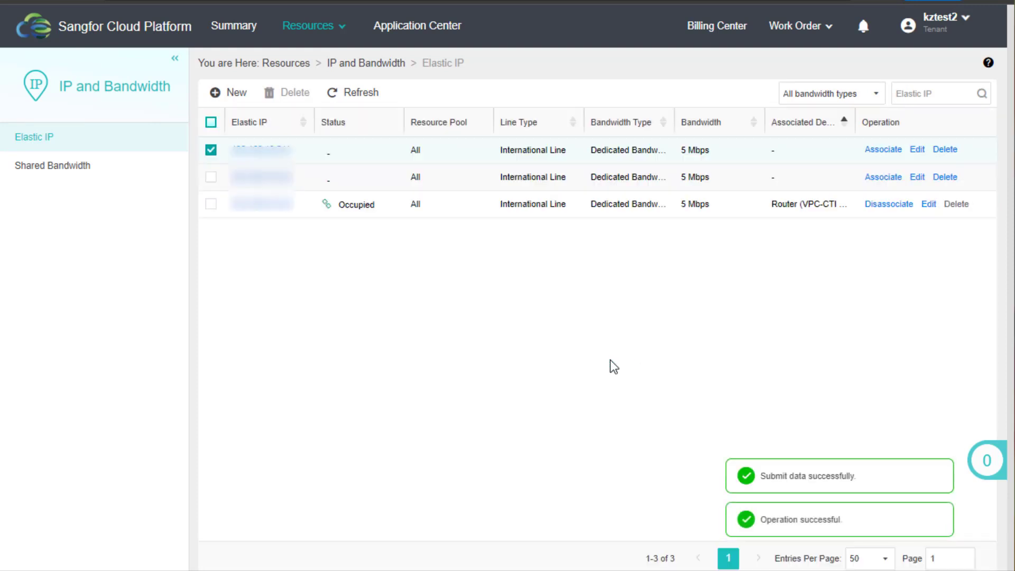
{"action": "key", "text": "alt+Tab"}
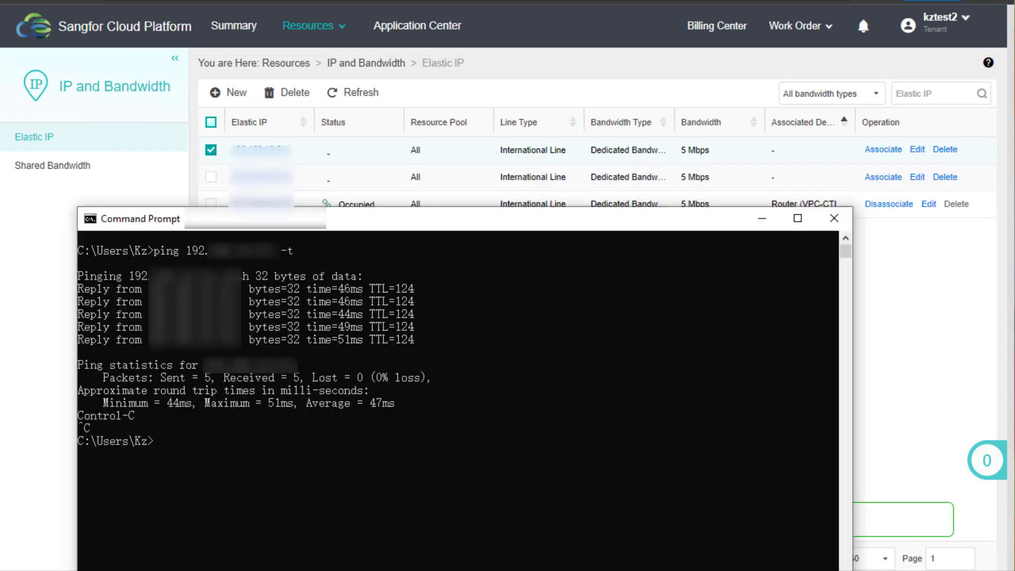
{"action": "left_click", "coordinate": [451, 484]}
{"action": "key", "text": "Escape"}
{"action": "key", "text": "Up"}
{"action": "key", "text": "Return"}
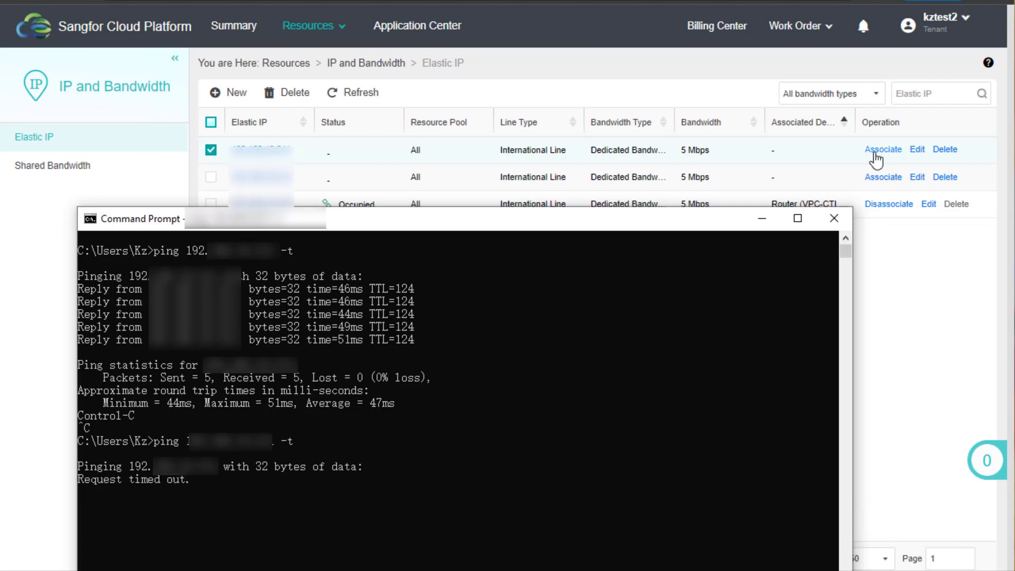
Reassociate the freed Elastic IP with the kztest windows VM and check the console
{"action": "left_click", "coordinate": [877, 153]}
{"action": "left_click", "coordinate": [622, 332]}
{"action": "left_click", "coordinate": [572, 366]}
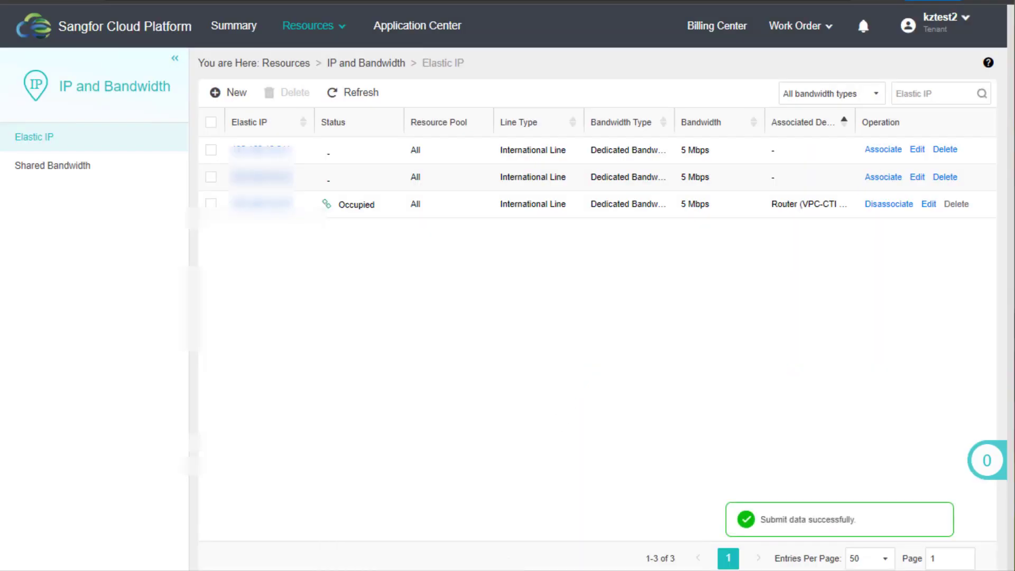
{"action": "key", "text": "alt+Tab"}
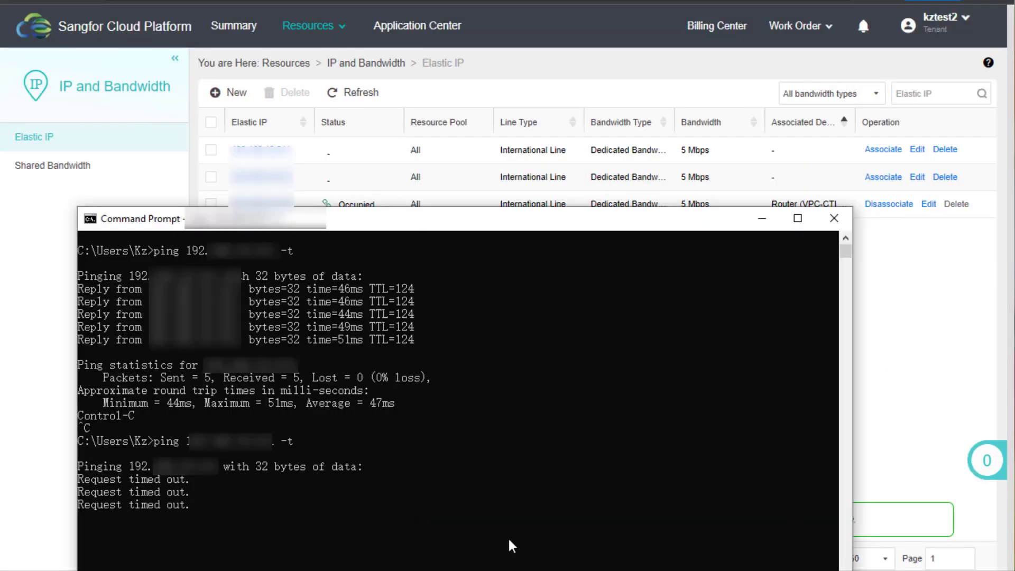